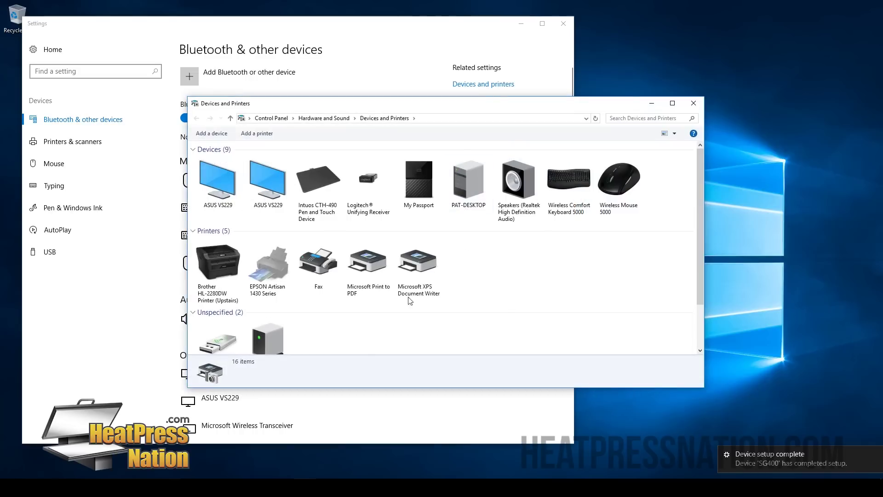
# Step: Close the Devices and Printers window and the Windows Settings window
pyautogui.scroll(-1, 384, 301)
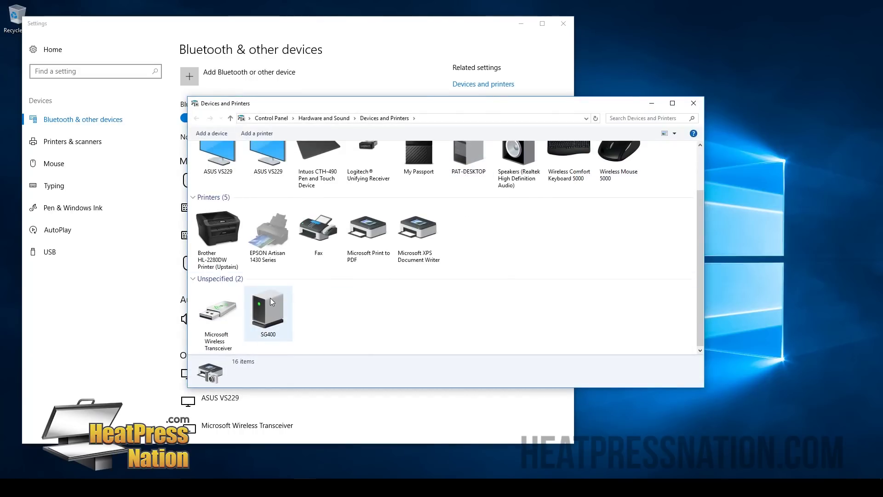
pyautogui.click(698, 105)
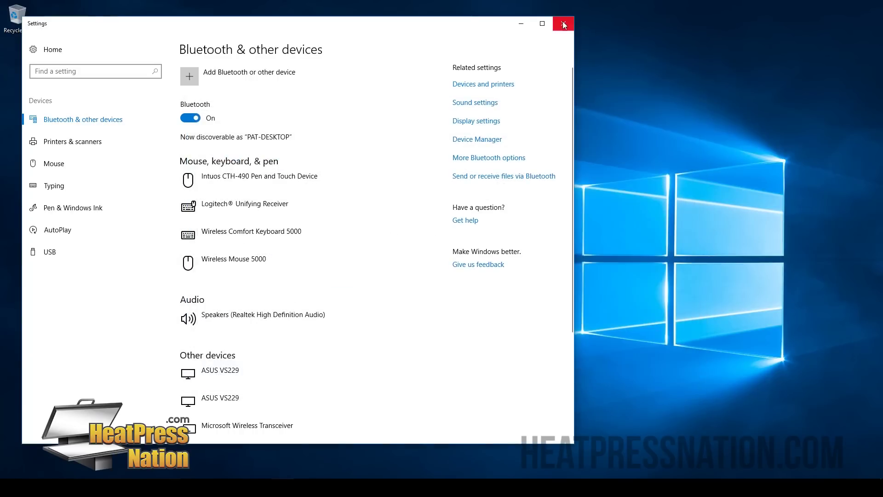
pyautogui.click(562, 23)
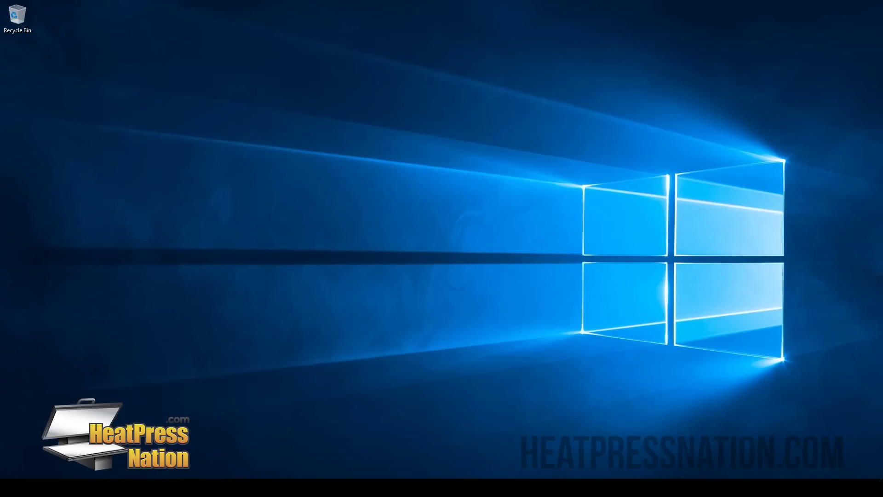
# Step: Open the Sawgrass site in Edge and go from LOGIN to the 'Register Here' form
pyautogui.click(214, 488)
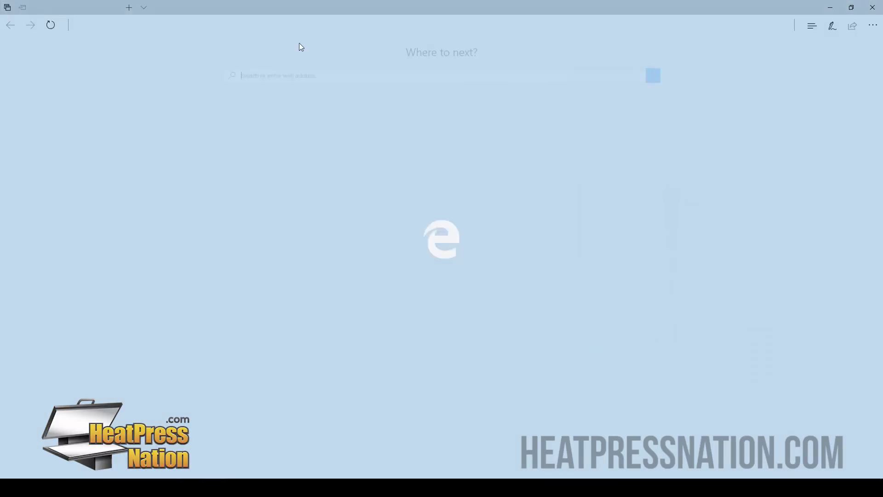
pyautogui.write('sawgrassink.com/')
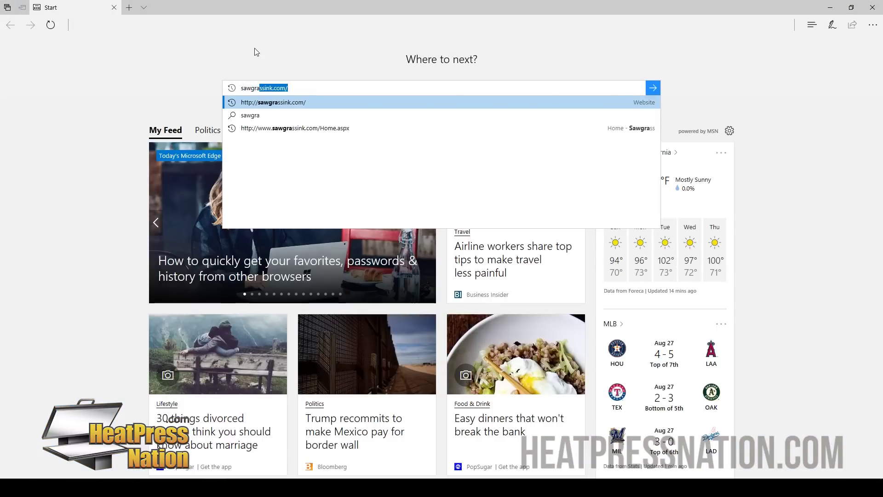
pyautogui.press('Return')
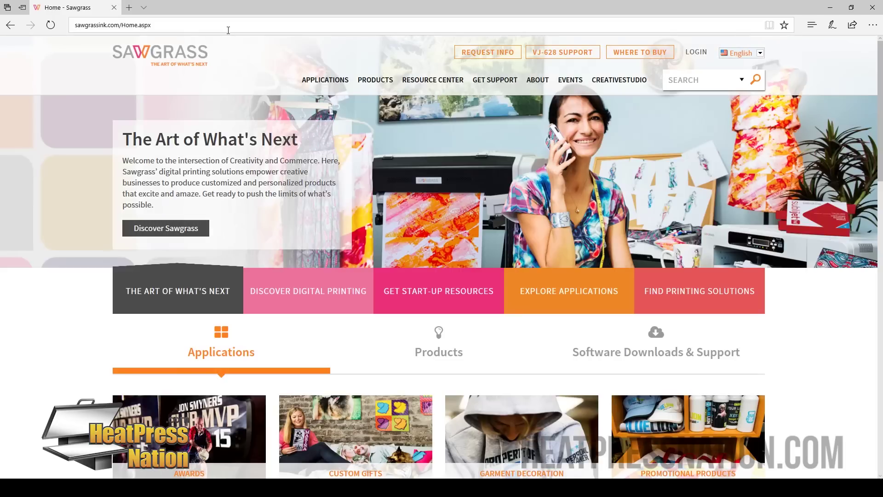
pyautogui.click(696, 53)
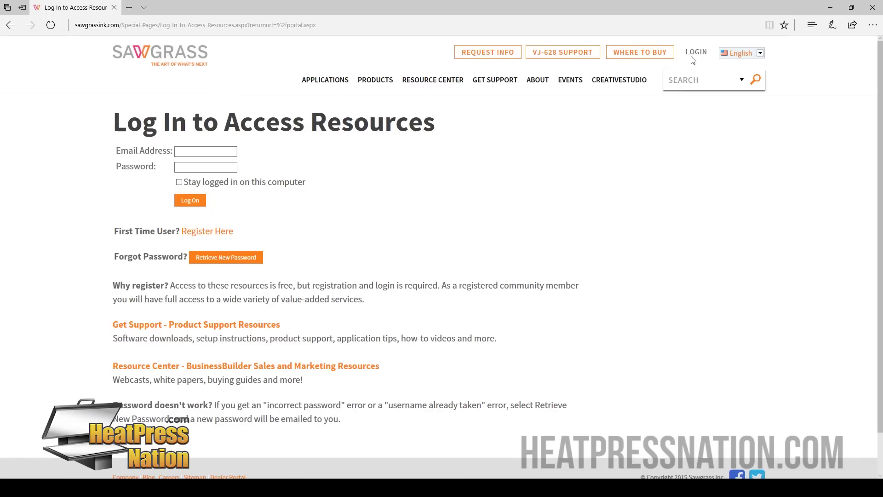
pyautogui.click(200, 233)
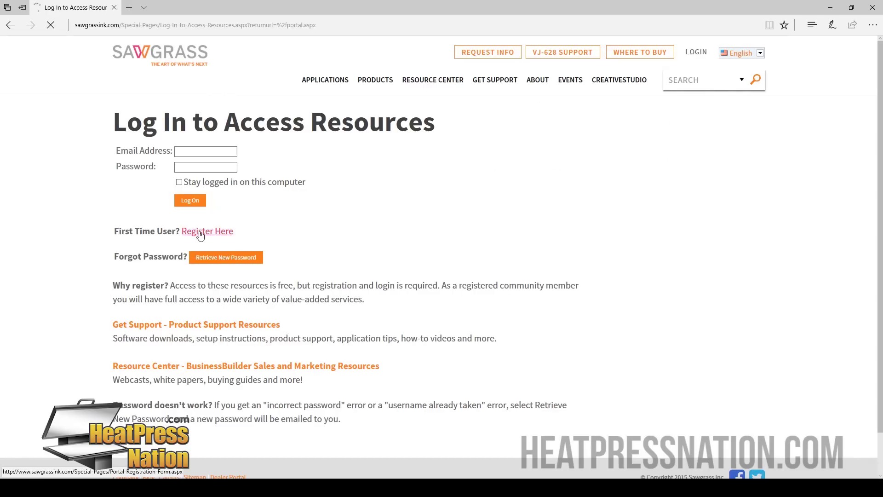
pyautogui.click(194, 202)
# Step: Enter the contact's first and last name, company 'Heat Press Nation', and the postal address
pyautogui.scroll(-3, 445, 286)
pyautogui.scroll(1, 446, 286)
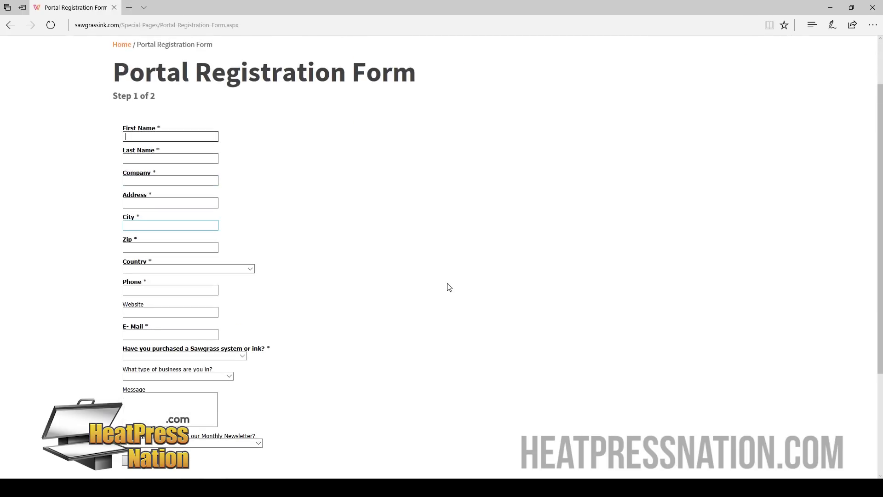
pyautogui.press('Tab')
pyautogui.press('Tab')
pyautogui.write('Heat Press Nation')
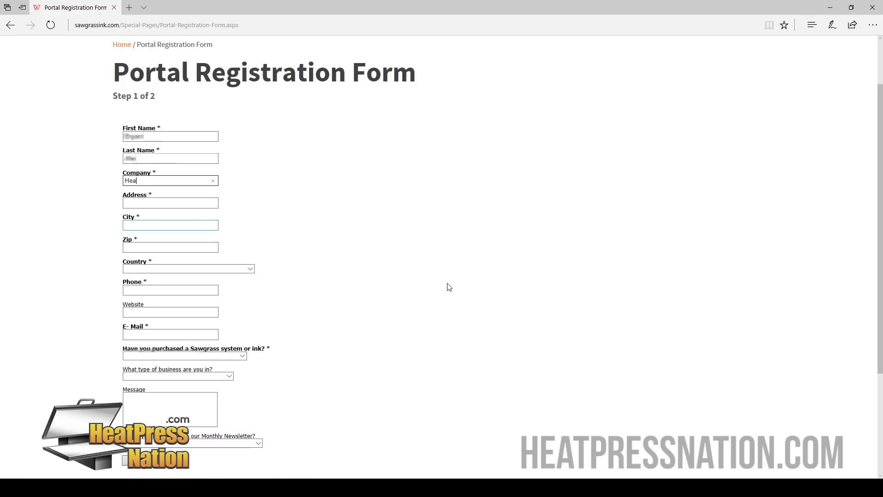
pyautogui.press('Tab')
pyautogui.write('2300 E Walnut Ave')
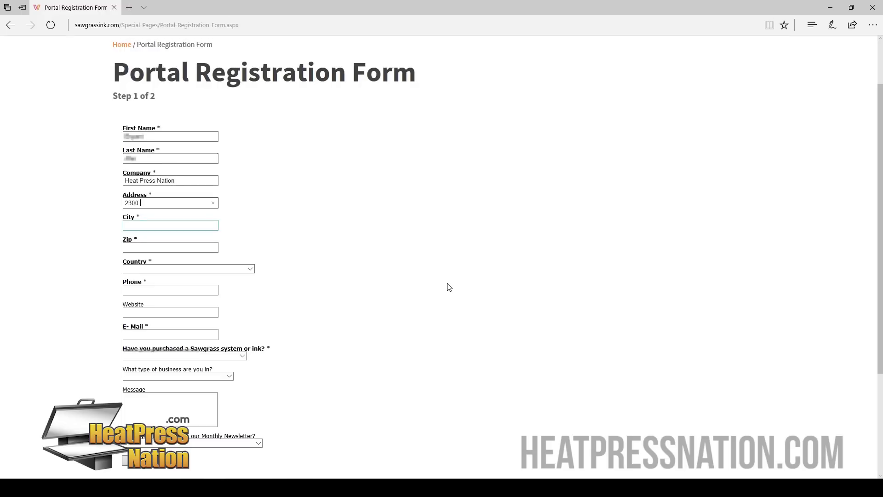
pyautogui.press('Tab')
pyautogui.write('Ful')
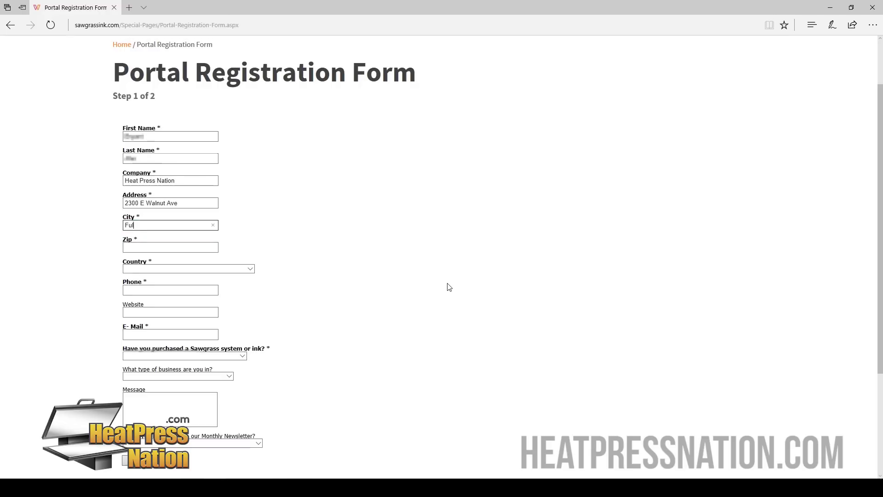
pyautogui.write('lerton')
pyautogui.press('Tab')
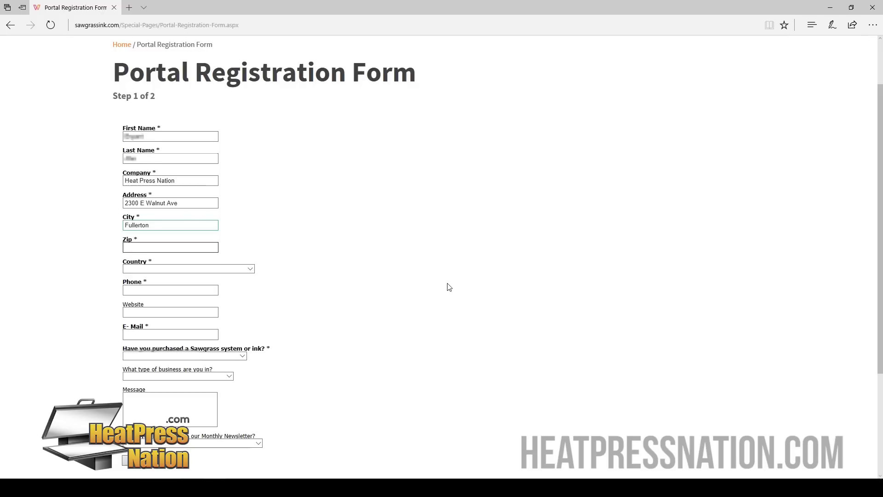
pyautogui.write('92831')
pyautogui.press('Tab')
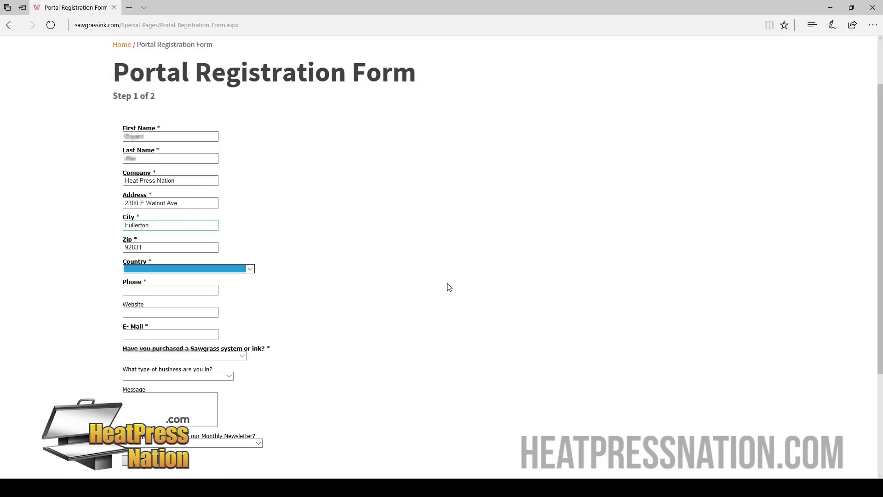
pyautogui.press('Down')
pyautogui.press('Tab')
pyautogui.write('cal')
pyautogui.press('Tab')
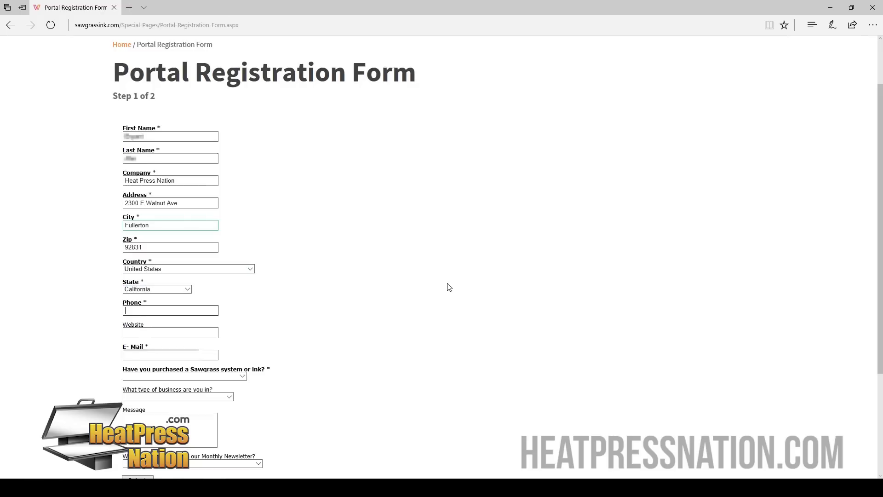
pyautogui.press('Tab')
pyautogui.write('www.heatpressnation.com')
pyautogui.press('Tab')
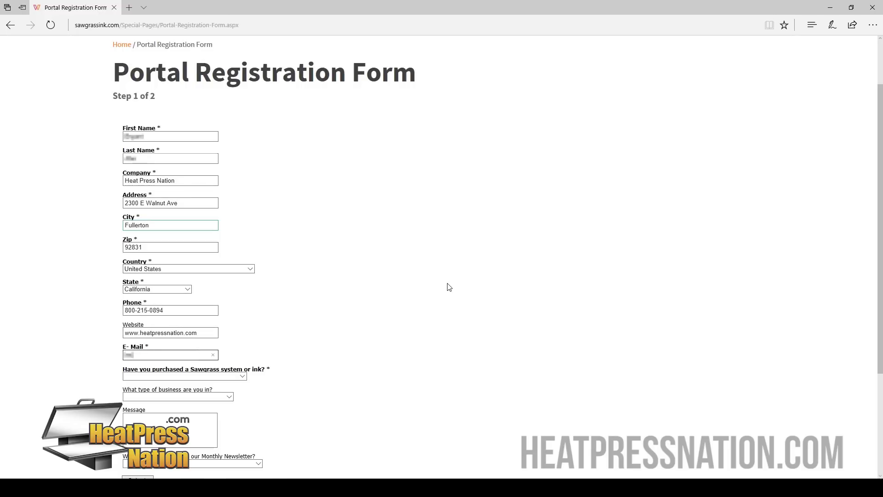
# Step: Answer No, Sublimation Printing < 19", business type Other, decline the newsletter, and submit
pyautogui.click(169, 376)
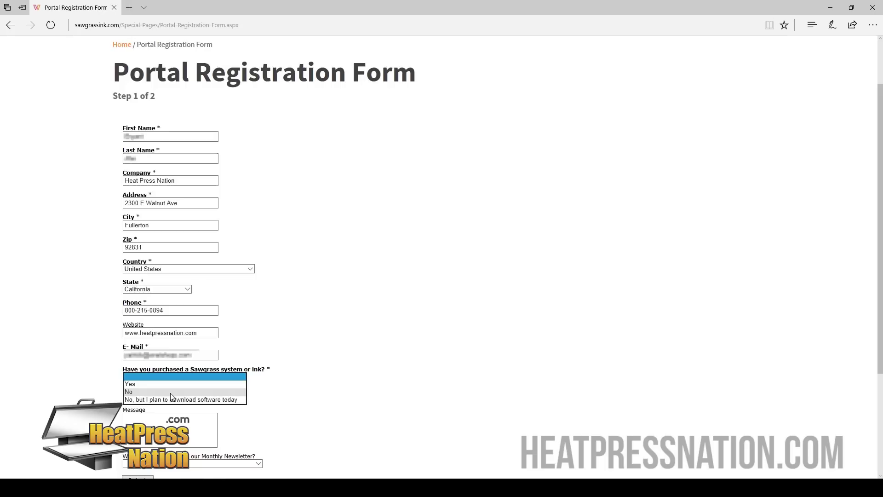
pyautogui.click(182, 392)
pyautogui.scroll(-2, 365, 394)
pyautogui.click(245, 342)
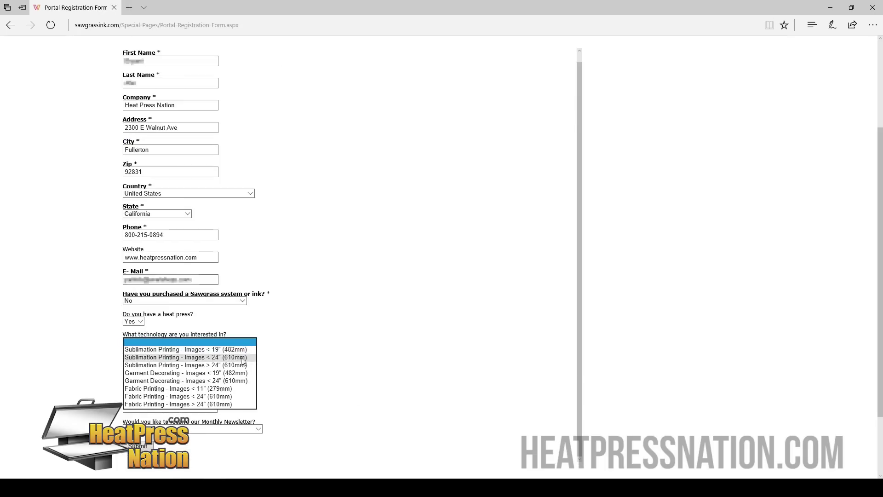
pyautogui.click(240, 350)
pyautogui.click(203, 362)
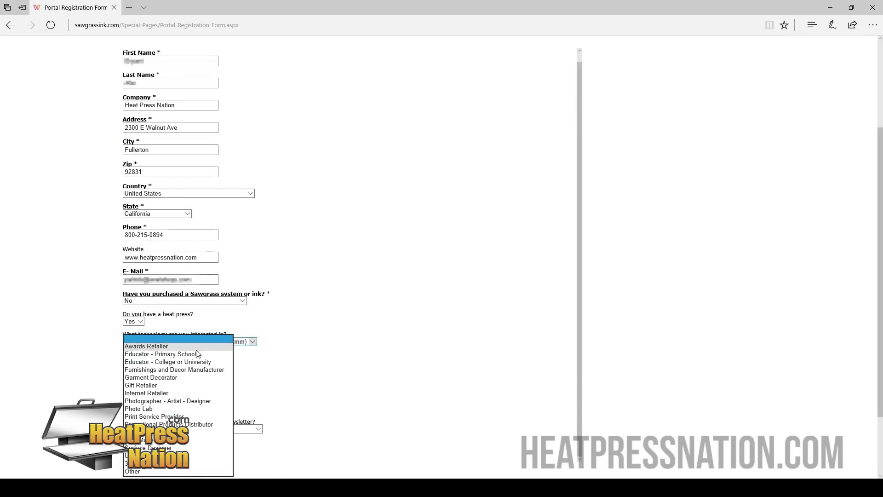
pyautogui.click(155, 472)
pyautogui.click(187, 389)
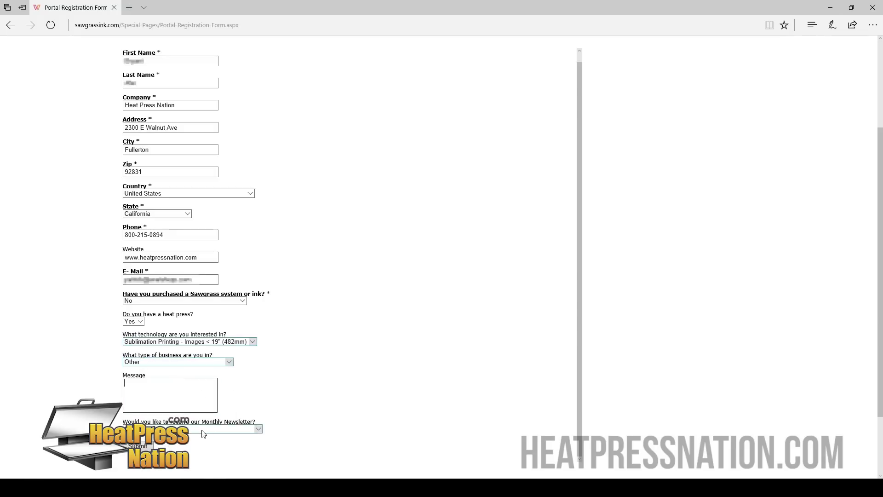
pyautogui.click(258, 429)
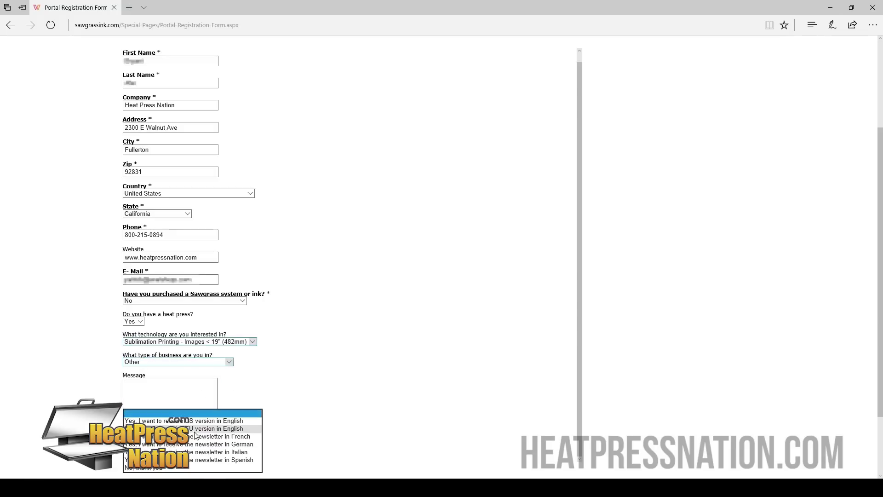
pyautogui.click(163, 468)
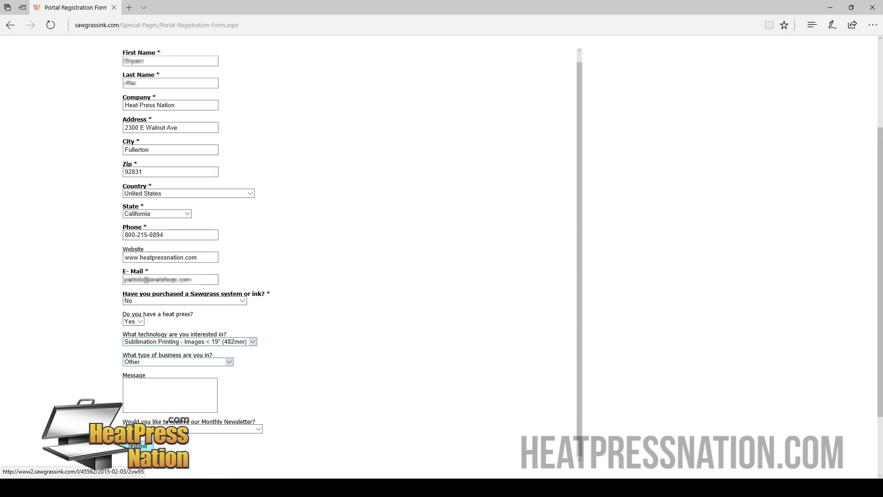
pyautogui.click(138, 446)
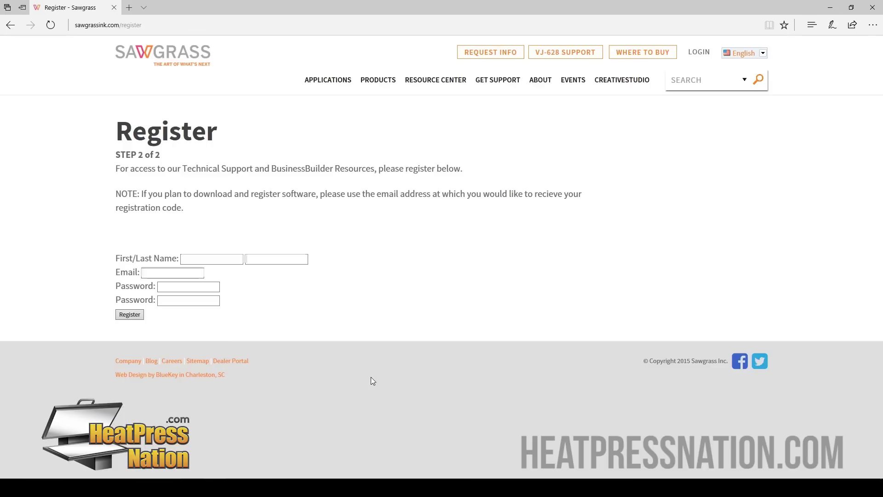
# Step: Fill in the user's first and last name, e-mail and password twice, then click Register
pyautogui.click(223, 259)
pyautogui.press('Tab')
pyautogui.press('Tab')
pyautogui.press('Tab')
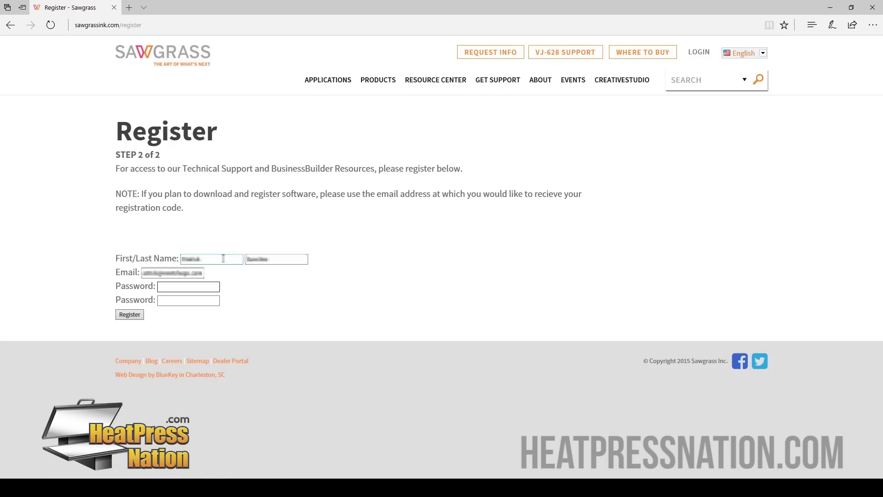
pyautogui.press('Tab')
pyautogui.write('•••')
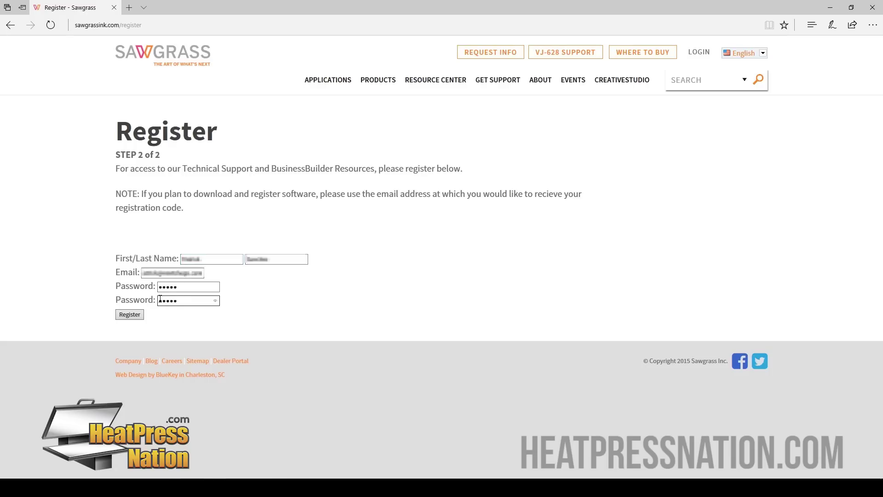
pyautogui.click(137, 316)
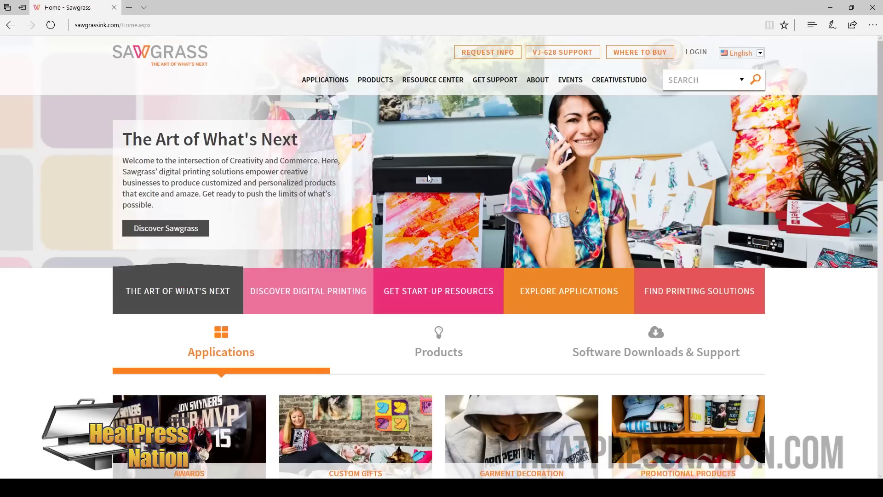
# Step: Log on with the account e-mail and password, 'Stay logged in' ticked, and let Edge save the password
pyautogui.click(696, 53)
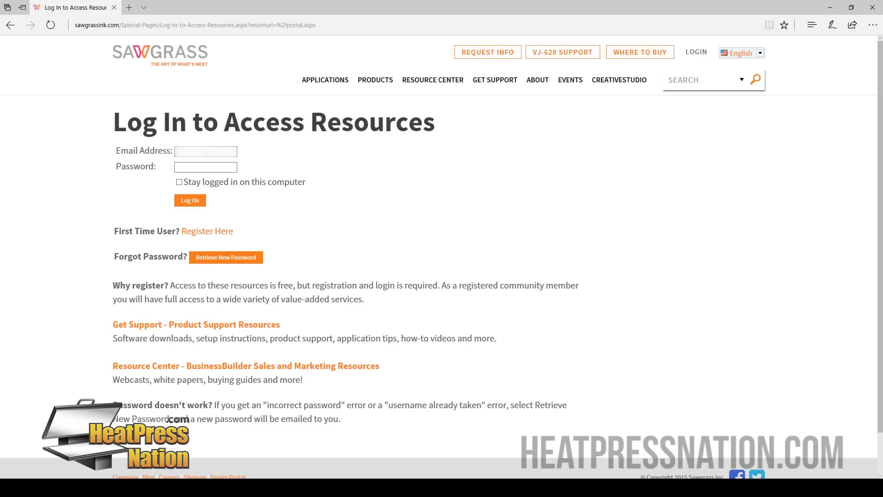
pyautogui.write('sawgras')
pyautogui.click(205, 167)
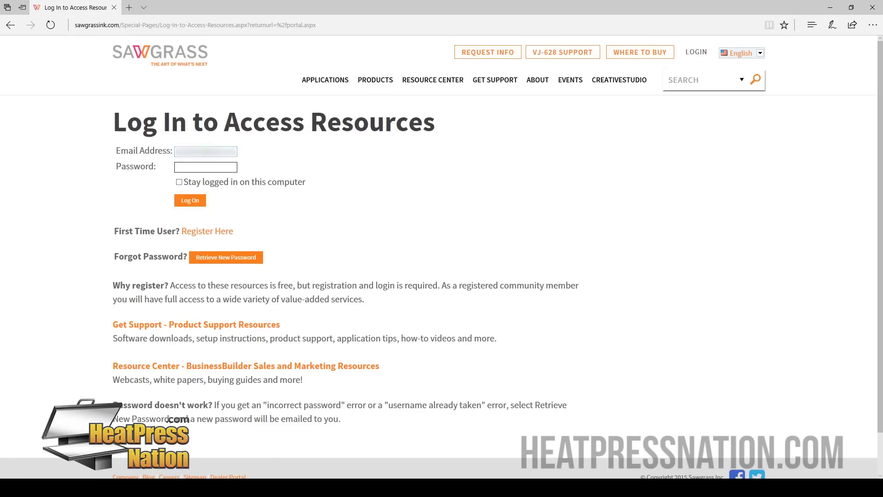
pyautogui.write('******')
pyautogui.hotkey('ctrl', 'a')
pyautogui.press('BackSpace')
pyautogui.write('***********')
pyautogui.click(178, 182)
pyautogui.click(184, 202)
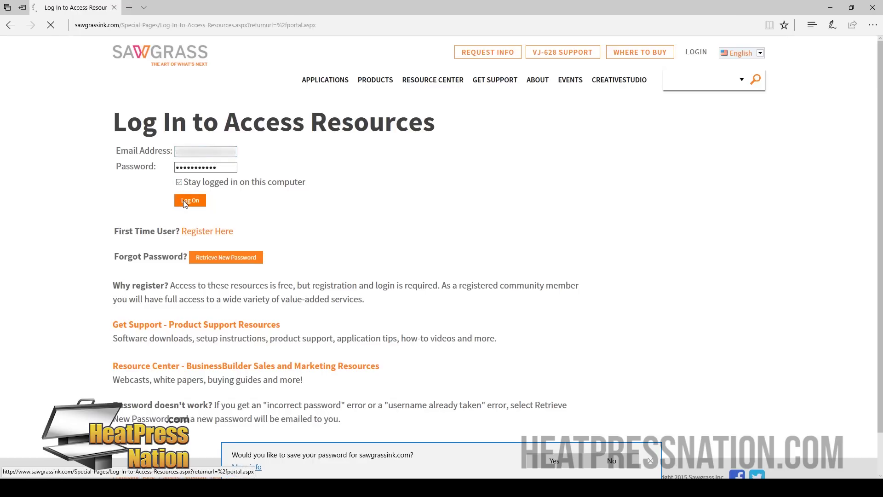
pyautogui.click(562, 459)
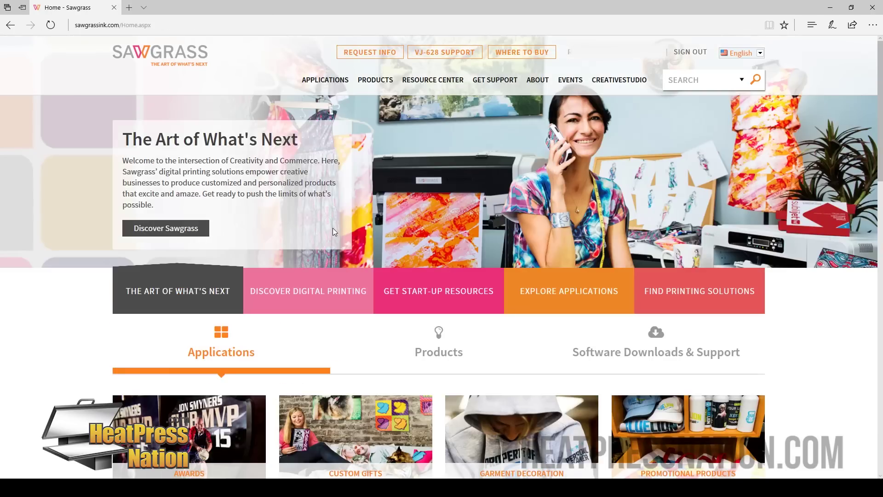
pyautogui.moveTo(376, 80)
# Step: Open the Product Support Wizard from Software Downloads & Support
pyautogui.click(663, 334)
pyautogui.scroll(-1, 664, 334)
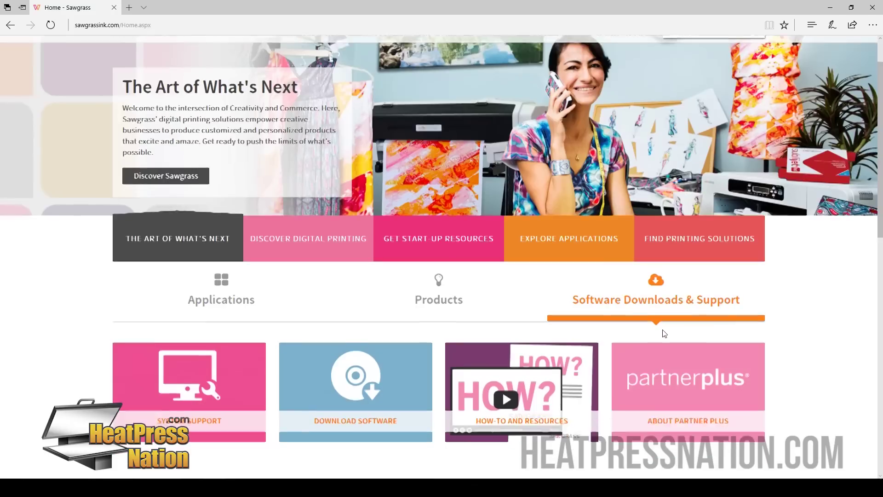
pyautogui.scroll(-1, 564, 294)
pyautogui.click(399, 292)
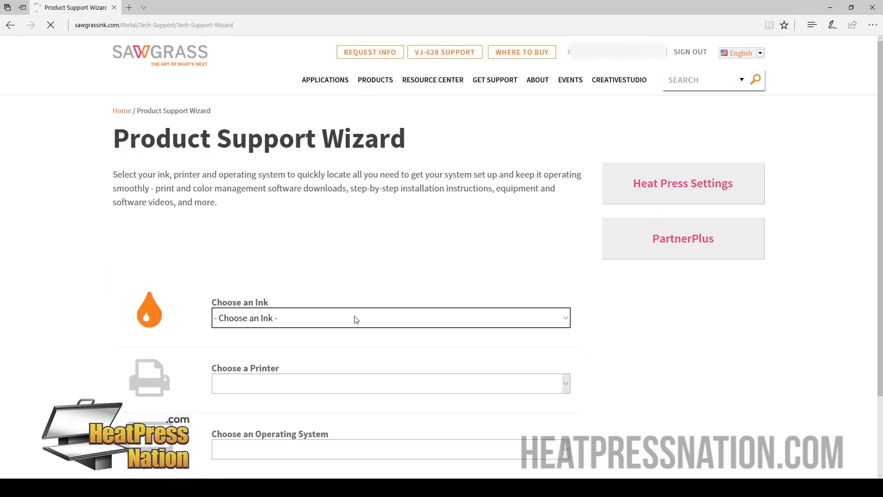
pyautogui.scroll(-2, 589, 292)
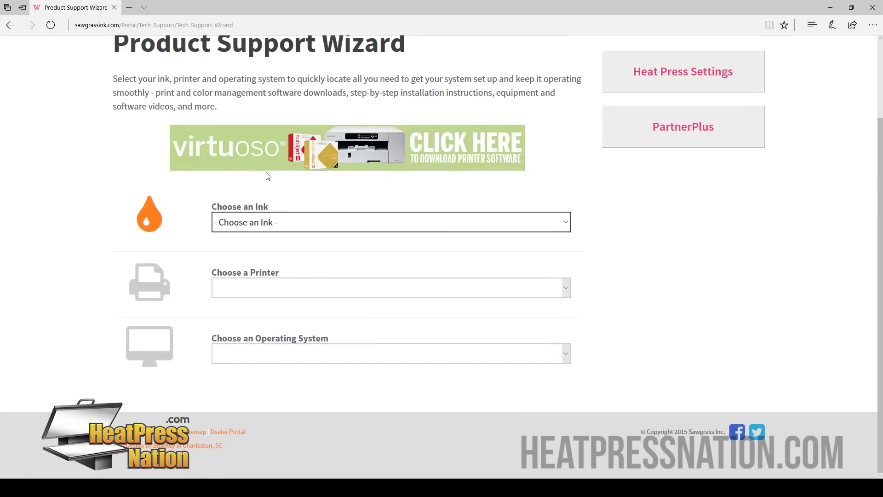
# Step: Choose SubliJet HD, Virtuoso SG400/800, Windows 7/8/8.1/10 and PowerDriver in the wizard, then Go
pyautogui.click(294, 226)
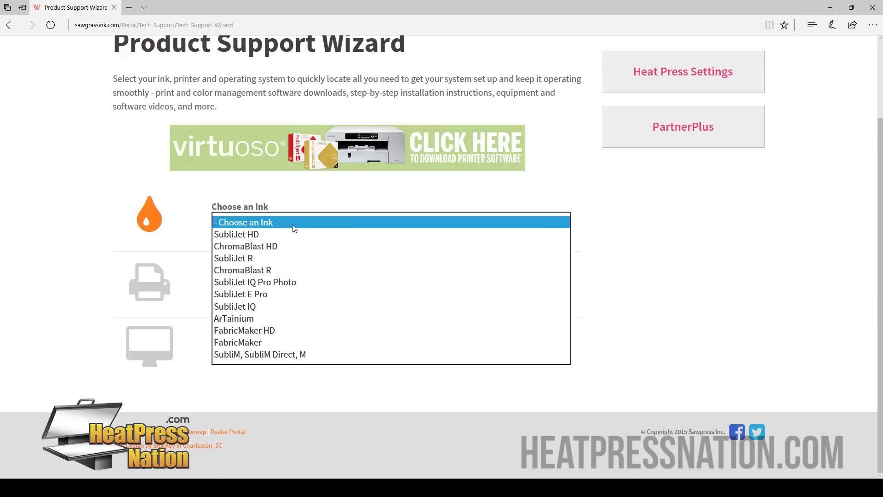
pyautogui.click(262, 236)
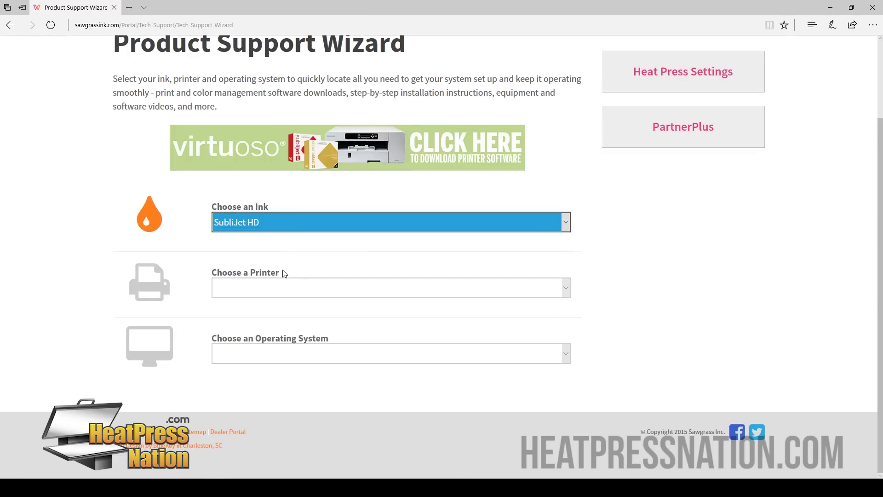
pyautogui.click(290, 279)
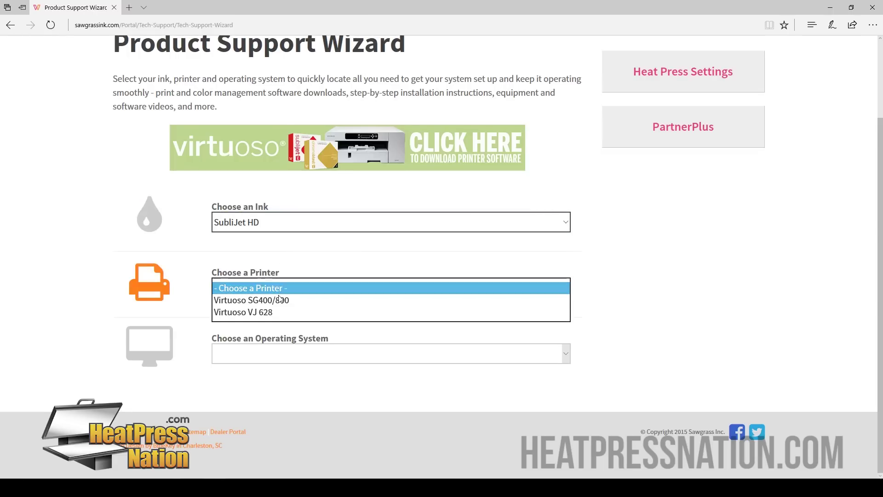
pyautogui.click(279, 302)
pyautogui.click(294, 359)
pyautogui.click(285, 366)
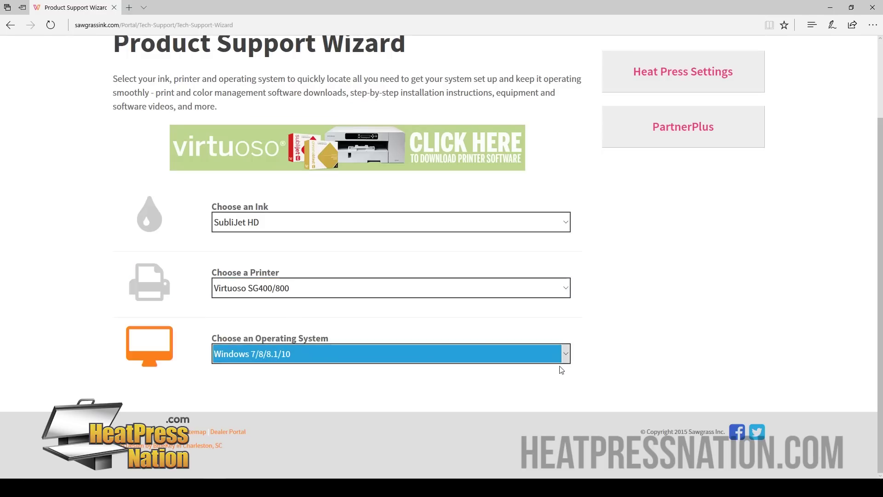
pyautogui.scroll(-2, 367, 328)
pyautogui.click(367, 327)
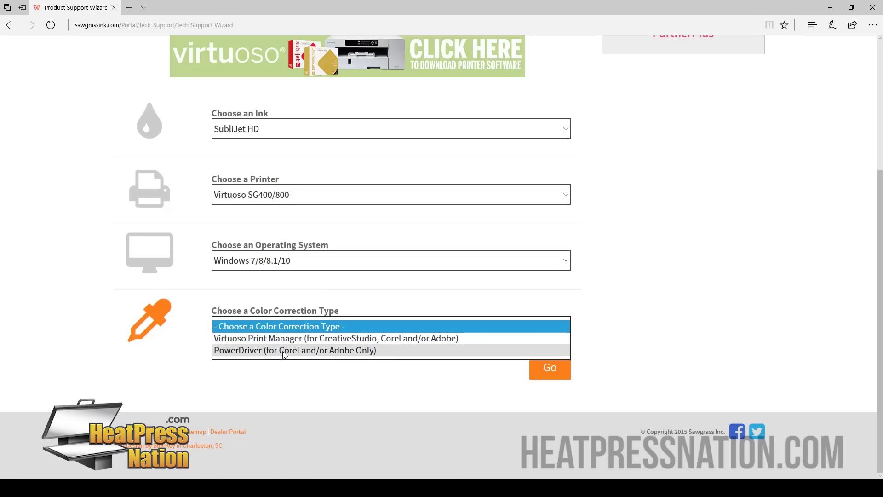
pyautogui.click(282, 352)
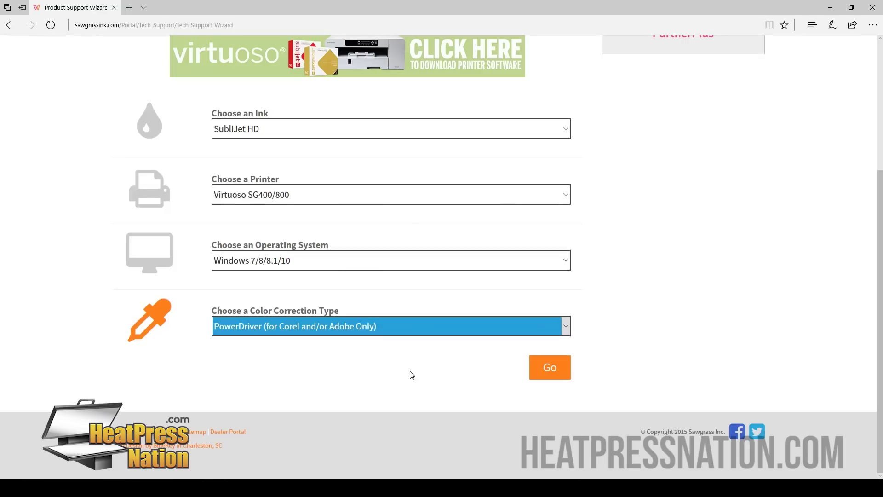
pyautogui.click(557, 374)
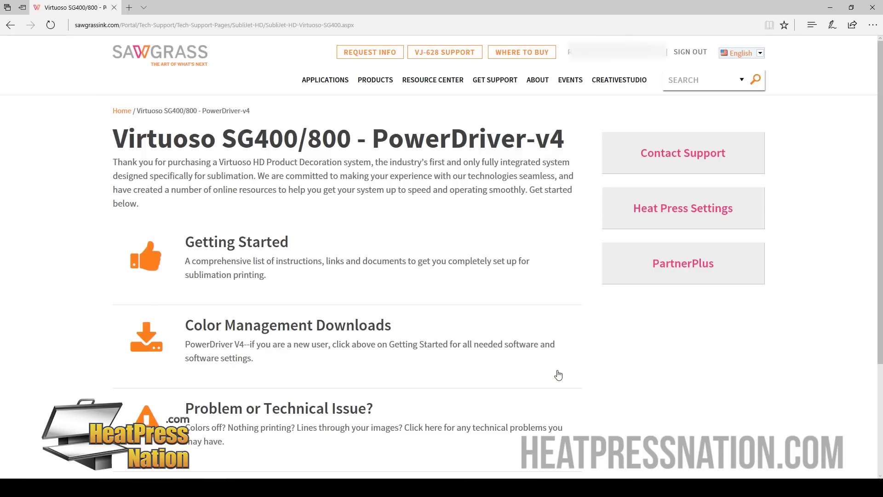
# Step: From Color Management Downloads, pick Virtuoso SG400 and download PowerDriver-v4 for The Americas
pyautogui.scroll(-1, 558, 375)
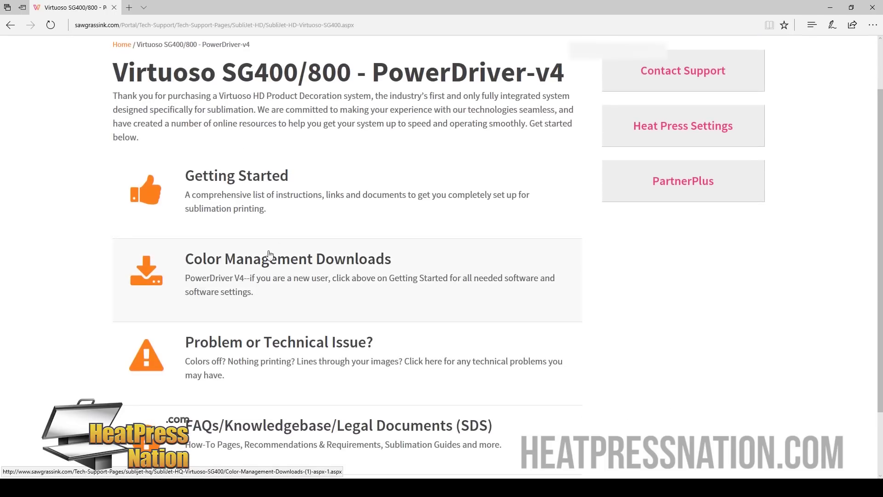
pyautogui.click(304, 278)
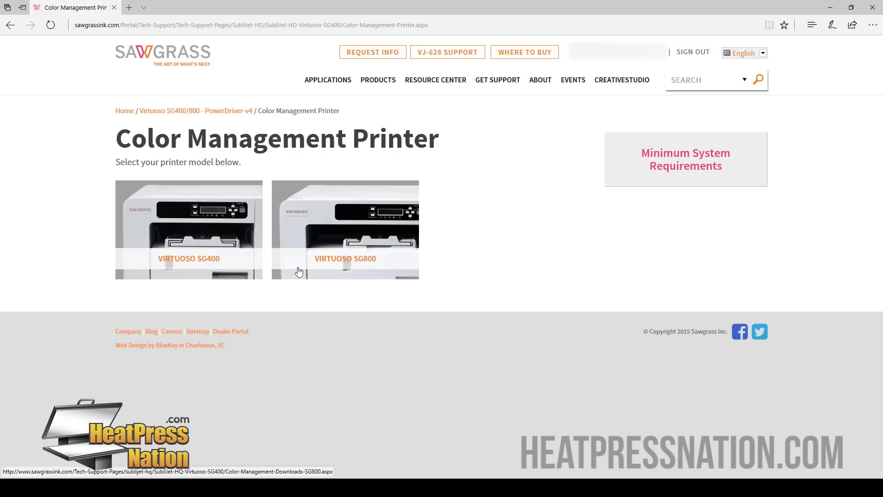
pyautogui.click(206, 211)
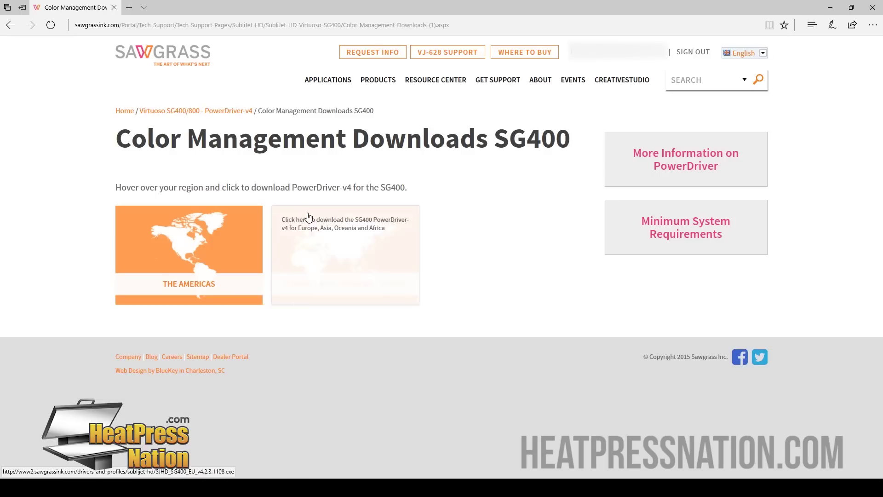
pyautogui.click(210, 237)
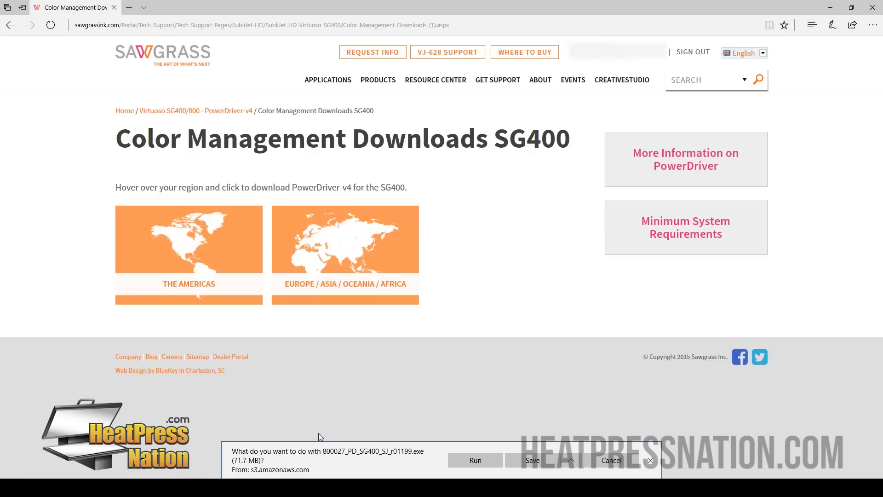
# Step: Run the downloaded 800027_PD_SG400_SJ_r01199.exe installer
pyautogui.click(482, 459)
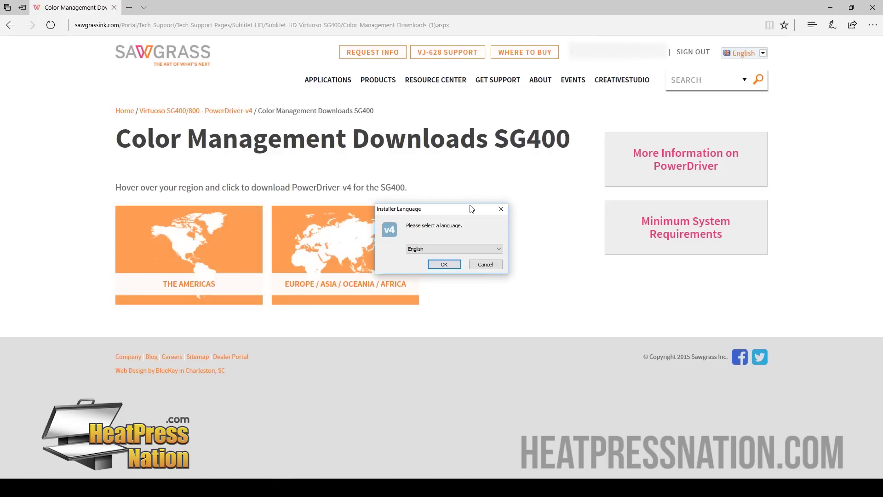
# Step: Choose English, accept the setup licence, and install the default components
pyautogui.click(444, 264)
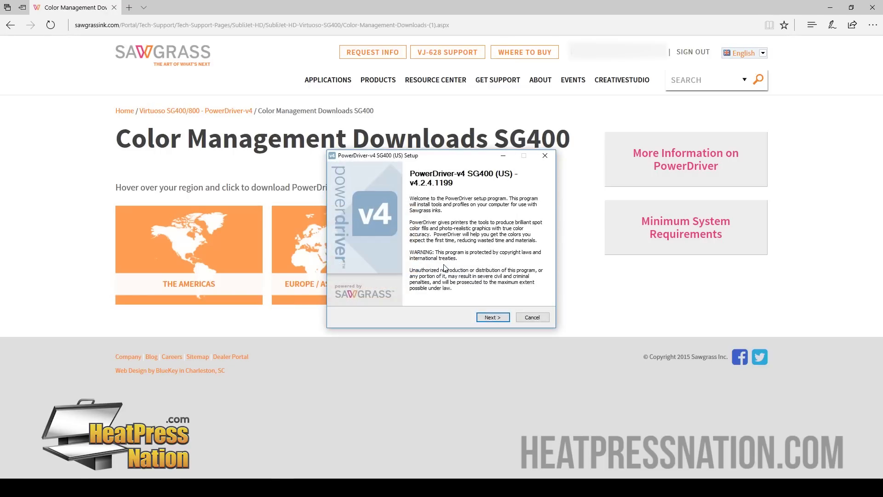
pyautogui.click(487, 320)
pyautogui.click(486, 319)
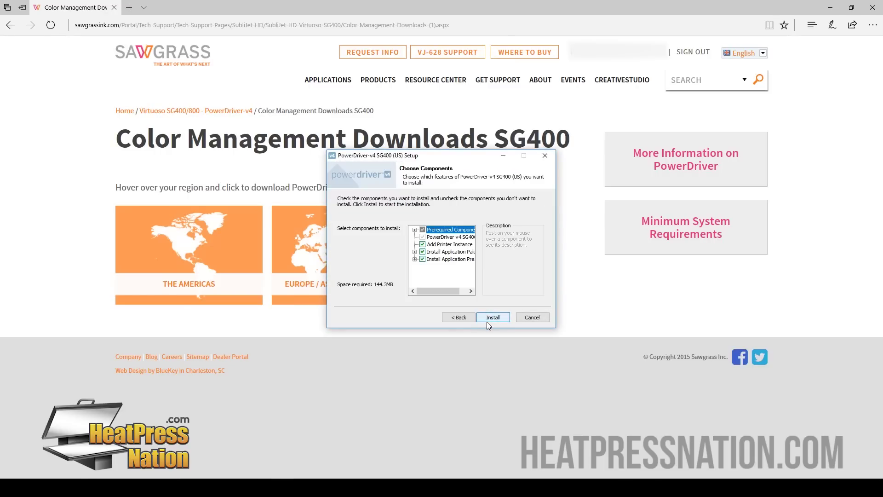
pyautogui.click(484, 317)
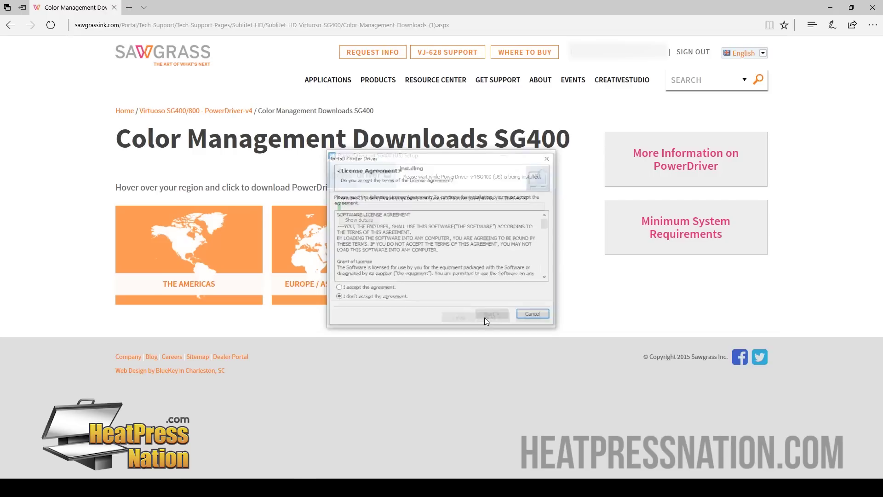
# Step: Accept the printer driver license, keep Add a new printer, and choose Connect USB cable
pyautogui.click(339, 289)
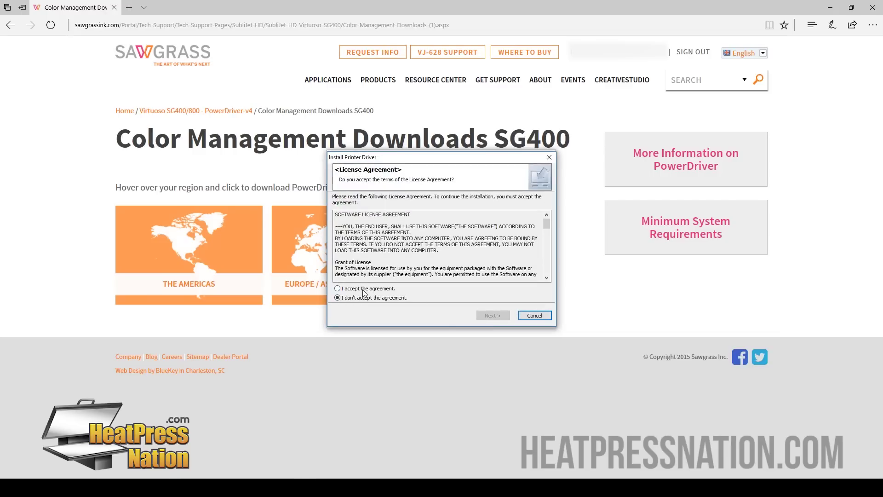
pyautogui.click(500, 316)
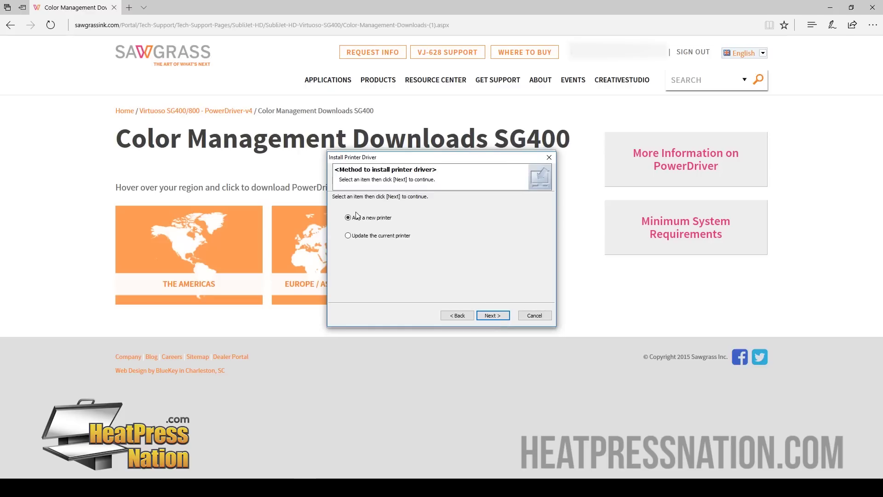
pyautogui.click(488, 316)
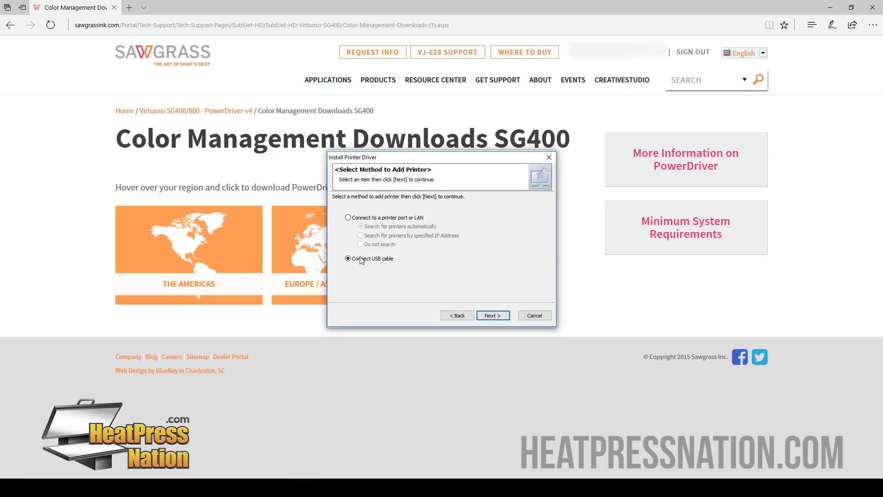
pyautogui.click(489, 315)
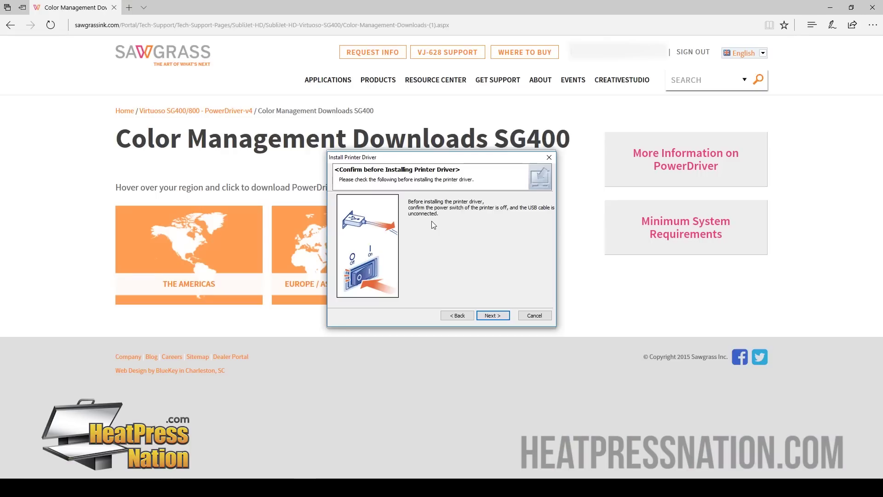
# Step: Approve the Sawgrass driver install, make the SG400 the default printer, and choose Set Now
pyautogui.click(485, 315)
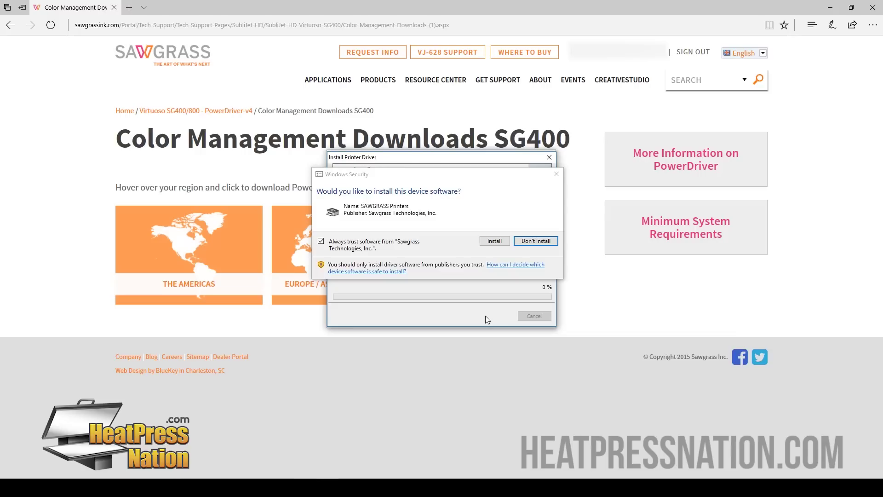
pyautogui.click(494, 241)
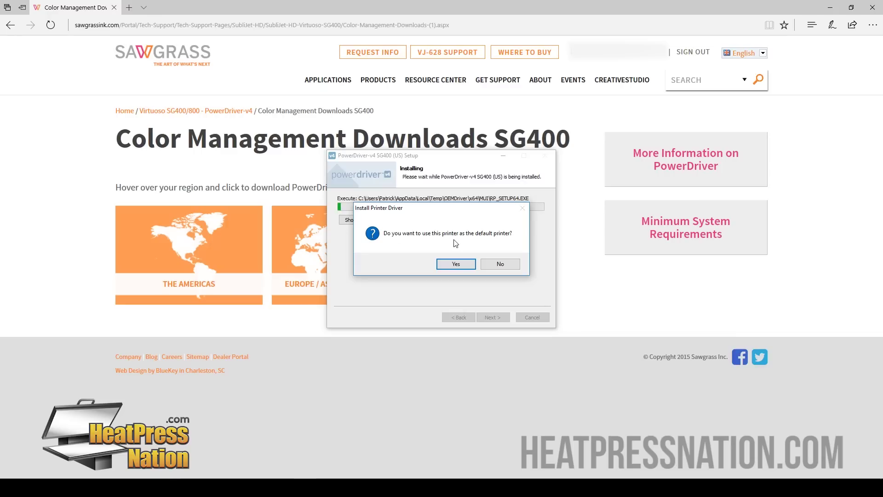
pyautogui.click(460, 264)
pyautogui.click(490, 339)
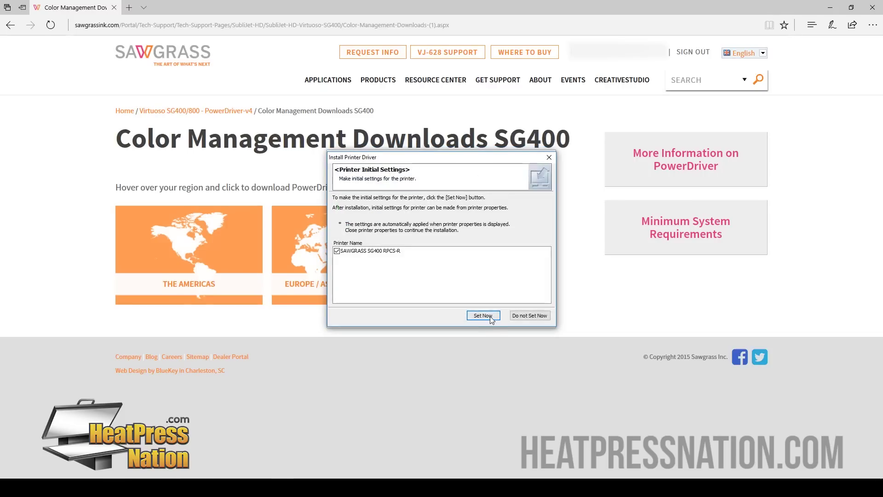
pyautogui.click(483, 316)
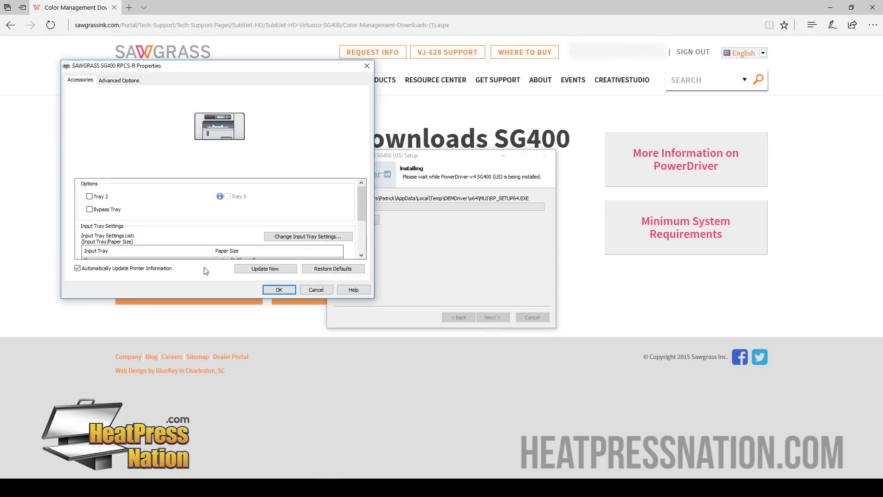
# Step: Accept the printer properties, close the driver install report, and approve the Sawgrass device software install
pyautogui.click(280, 289)
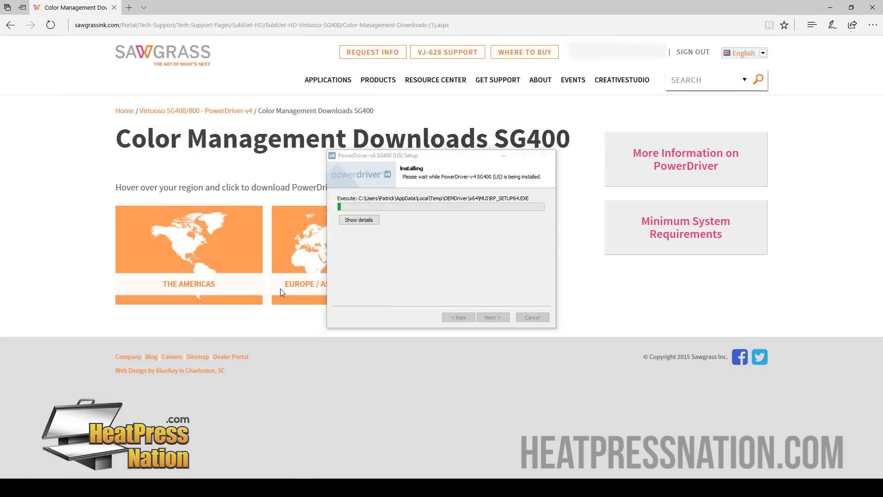
pyautogui.click(535, 318)
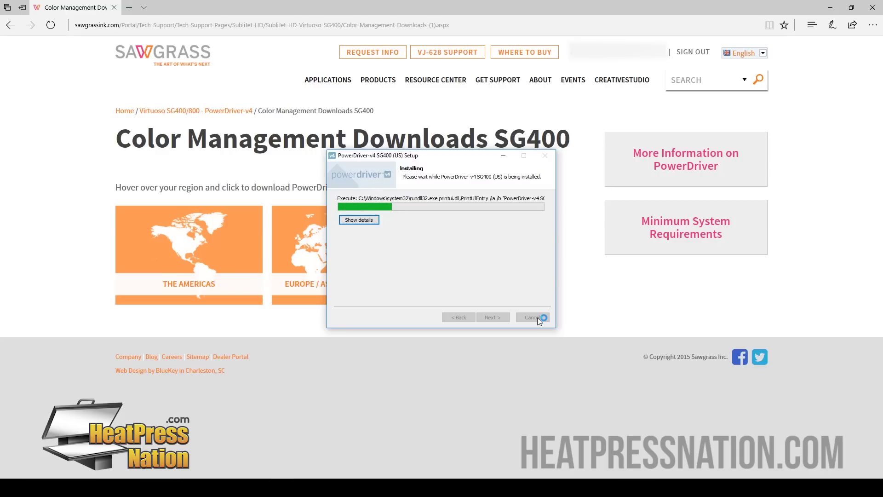
pyautogui.click(494, 240)
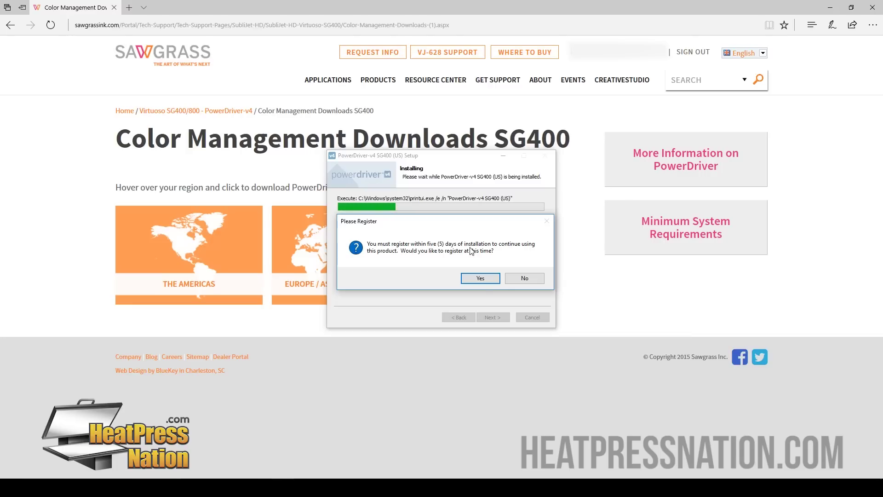
# Step: Choose to register now, open the registration-code page, and sign up with the account e-mail and password
pyautogui.click(481, 277)
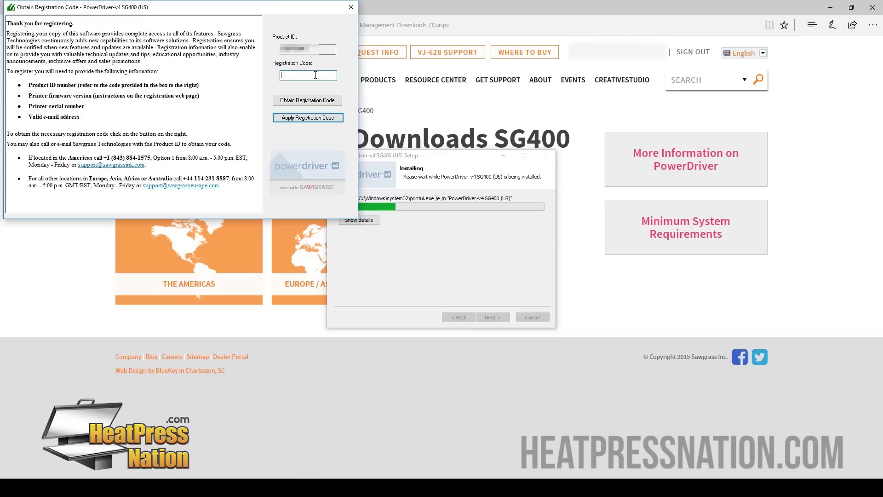
pyautogui.click(307, 101)
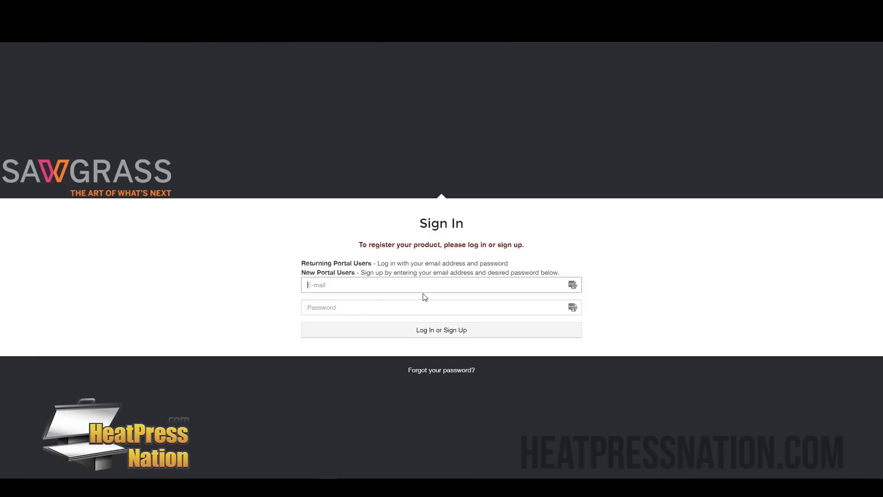
pyautogui.press('Tab')
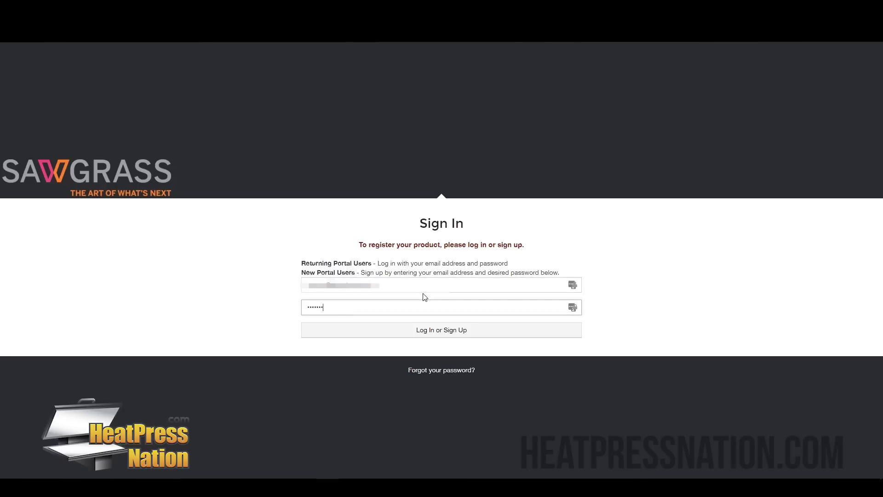
pyautogui.press('Return')
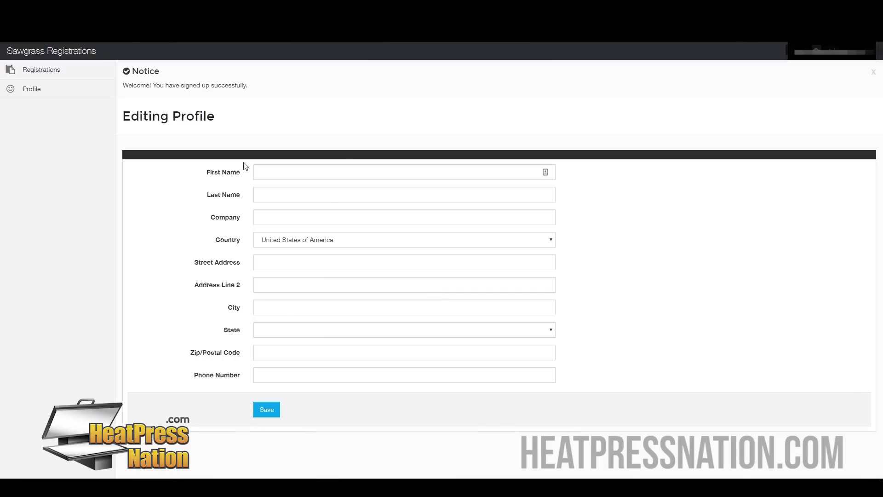
# Step: Enter the first name, last name and company name in the profile form
pyautogui.click(319, 177)
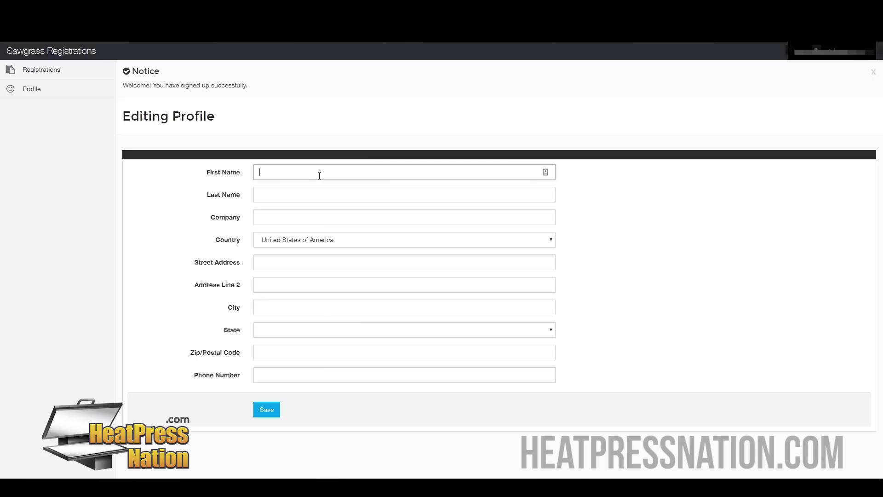
pyautogui.press('Tab')
pyautogui.press('Tab')
pyautogui.write('Heat Pr')
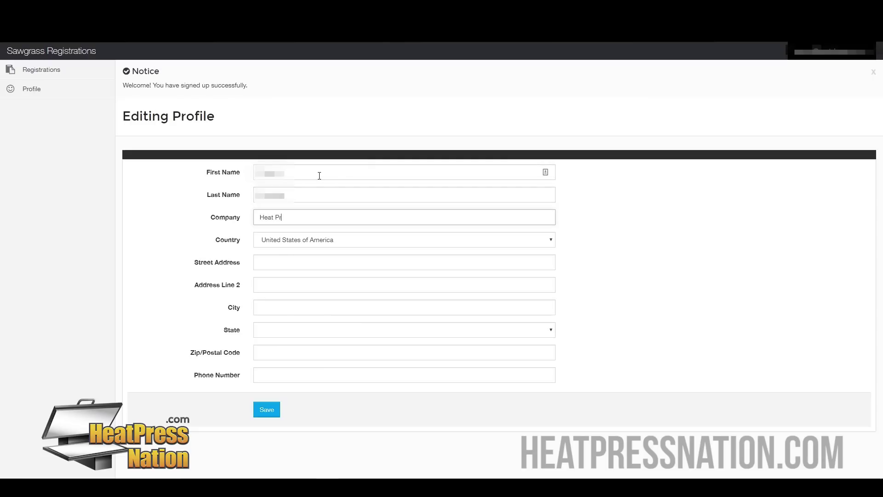
pyautogui.press('Tab')
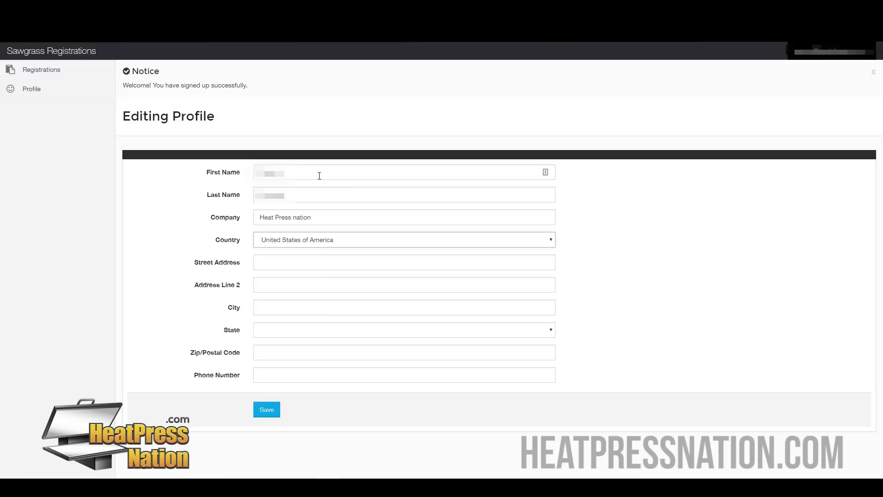
# Step: Fill in the street address, city, state, zip code and phone number, then save the profile
pyautogui.click(289, 264)
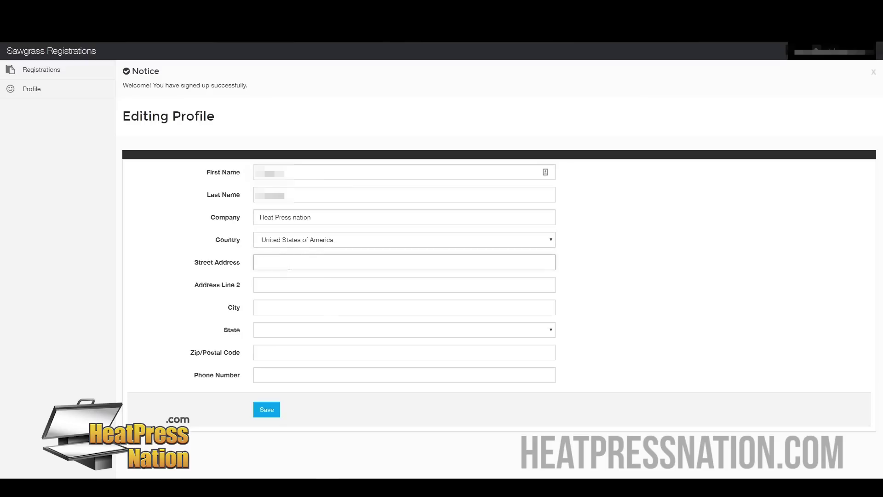
pyautogui.write('2300 E W')
pyautogui.press('Tab')
pyautogui.press('Tab')
pyautogui.write('Fullerton')
pyautogui.press('Tab')
pyautogui.write('CA')
pyautogui.press('Tab')
pyautogui.write('92831')
pyautogui.press('Tab')
pyautogui.write('800-215-089')
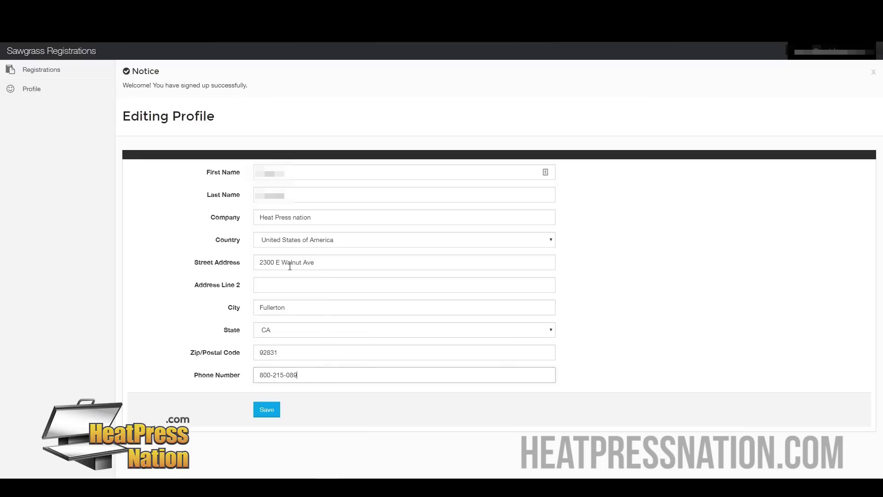
pyautogui.click(264, 412)
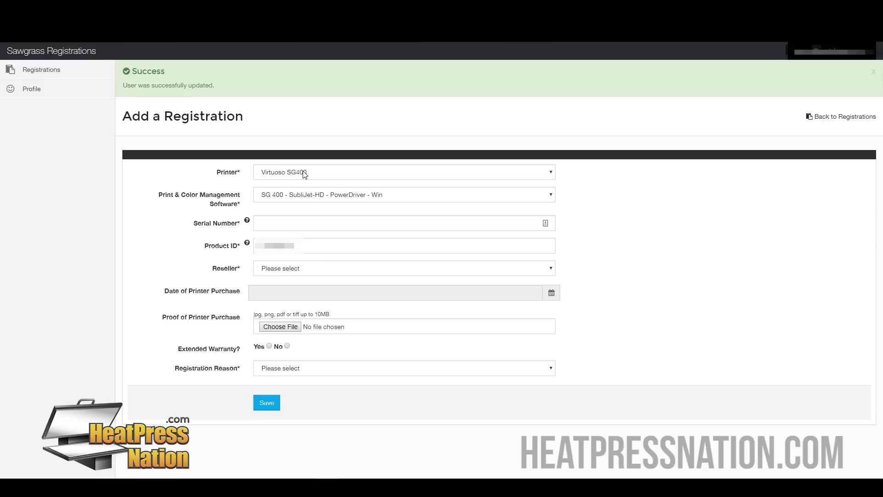
# Step: Enter the printer serial number and choose Heatpressnation.com as the reseller
pyautogui.click(290, 222)
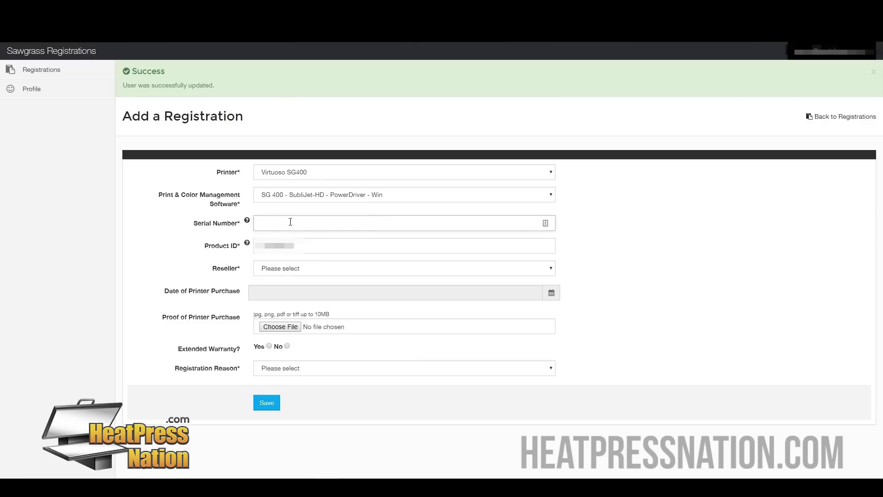
pyautogui.hotkey('ctrl', 'v')
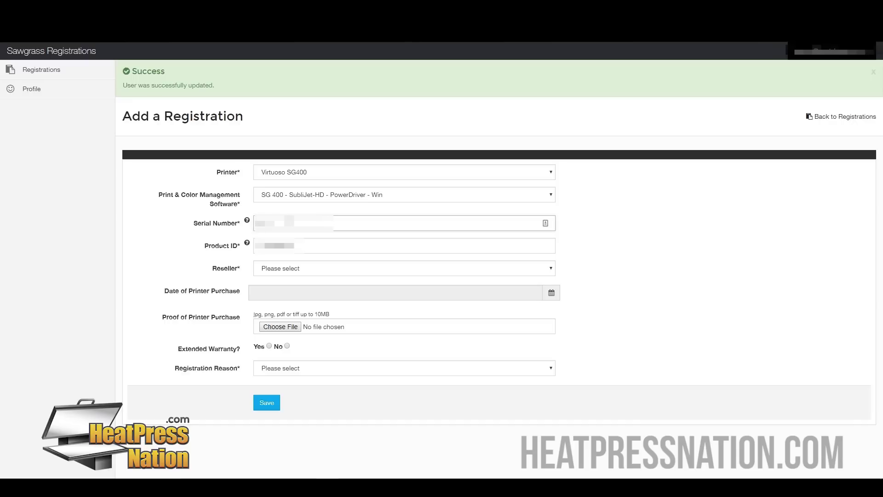
pyautogui.write('000000')
pyautogui.press('BackSpace')
pyautogui.press('BackSpace')
pyautogui.press('BackSpace')
pyautogui.press('Tab')
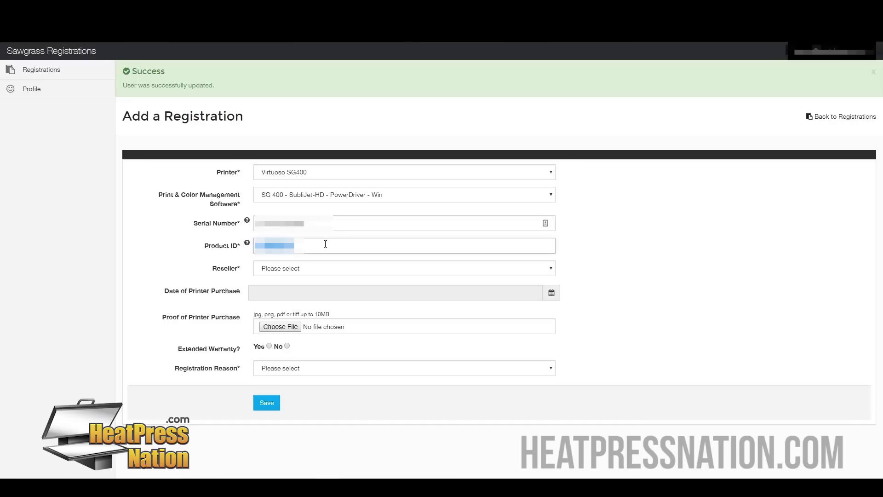
pyautogui.click(306, 270)
pyautogui.scroll(-15, 322, 354)
pyautogui.scroll(-15, 335, 360)
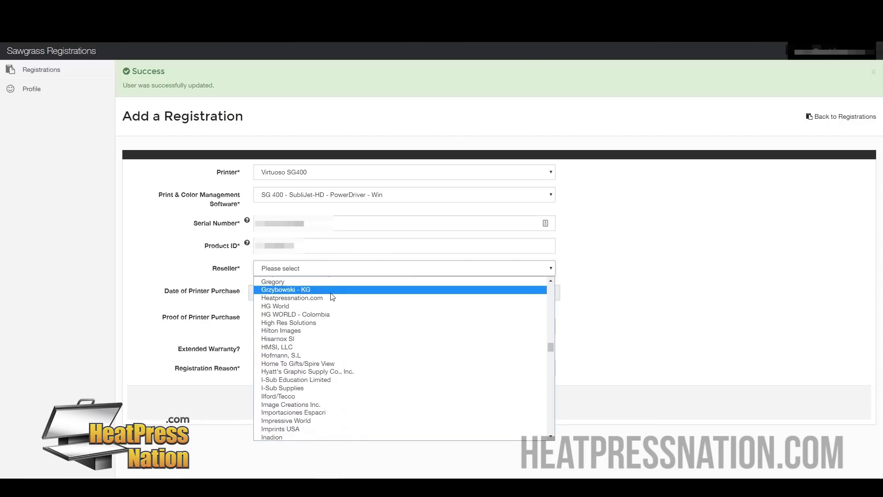
pyautogui.click(296, 298)
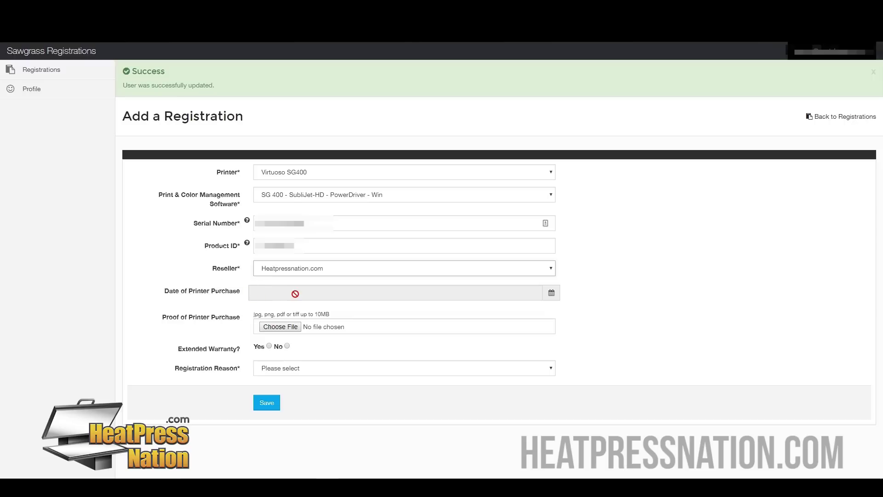
# Step: Set the purchase date to 21/08/2017 and attach the Desktop PDF as proof of purchase
pyautogui.click(552, 296)
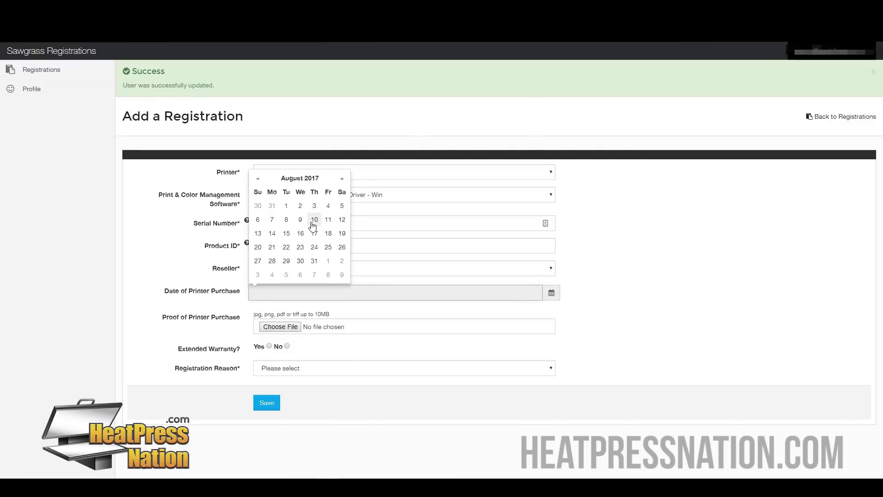
pyautogui.click(272, 248)
pyautogui.click(253, 311)
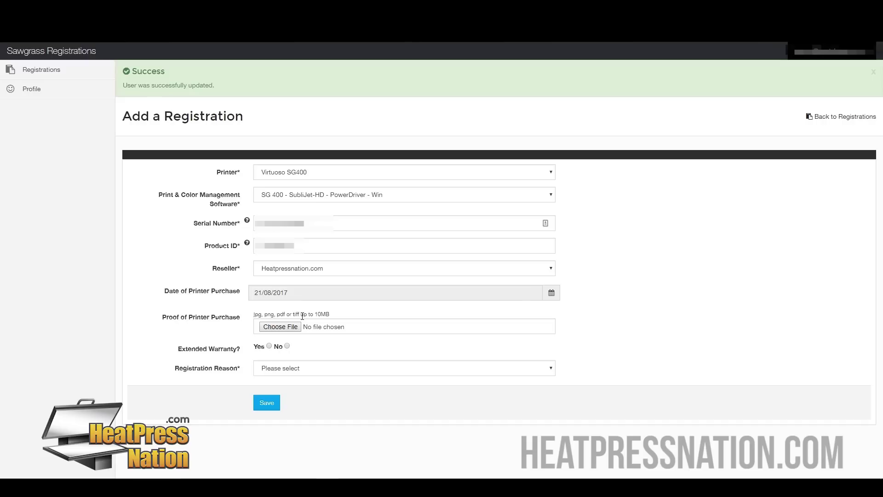
pyautogui.click(279, 327)
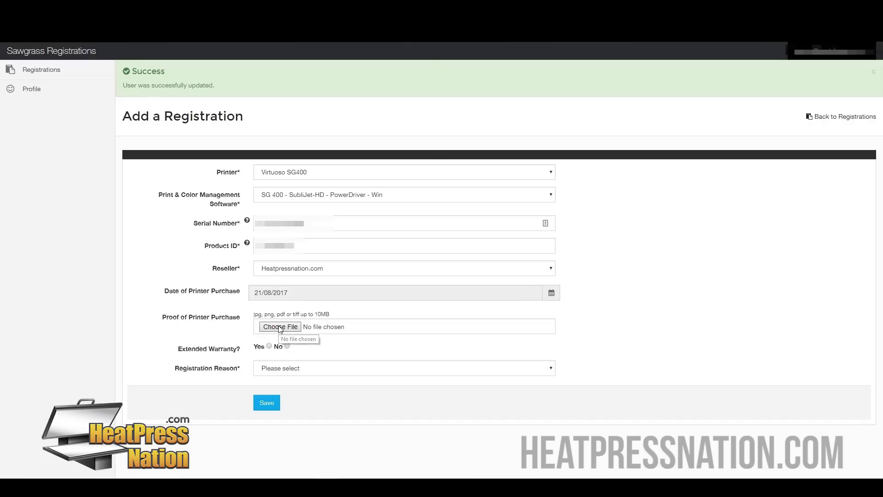
pyautogui.click(46, 84)
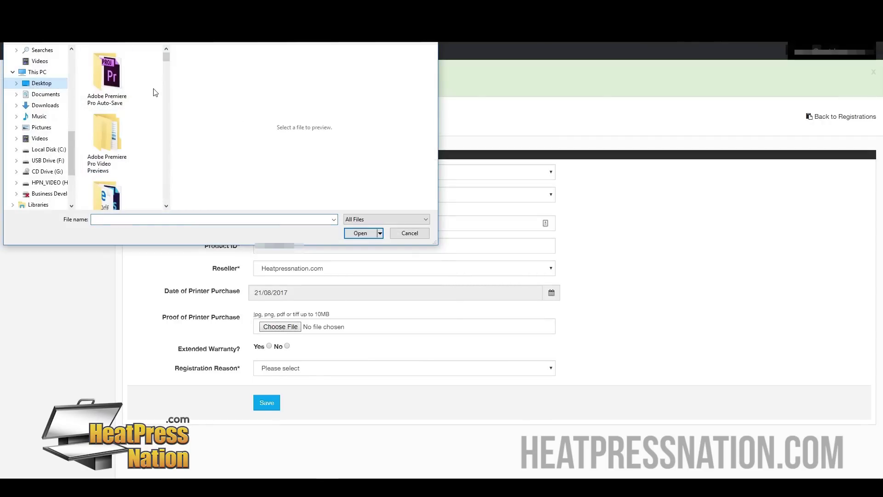
pyautogui.moveTo(166, 60)
pyautogui.mouseDown()
pyautogui.moveTo(171, 86)
pyautogui.moveTo(169, 77)
pyautogui.mouseUp()
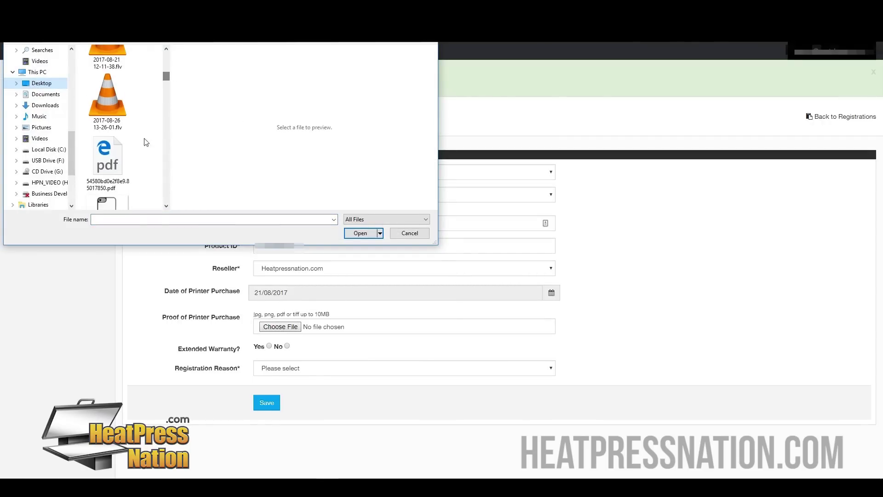
pyautogui.doubleClick(119, 162)
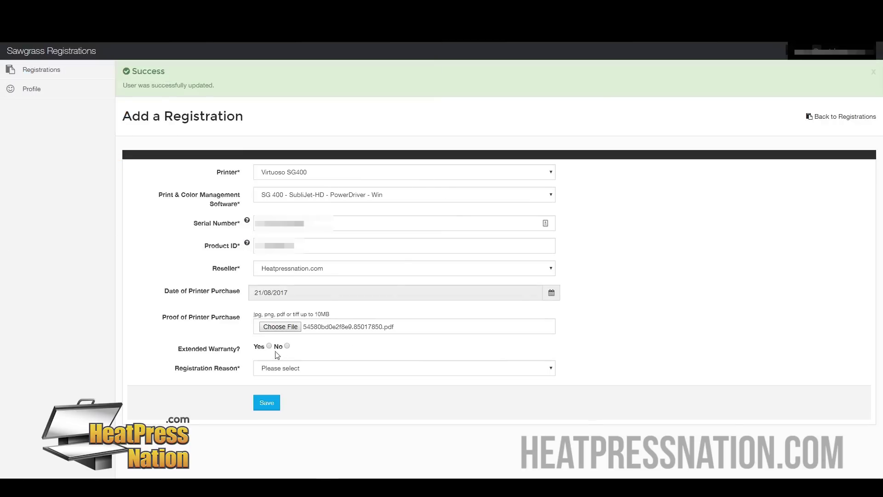
# Step: Set Extended Warranty to No and Registration Reason to New Registration, then submit
pyautogui.click(287, 346)
pyautogui.click(315, 373)
pyautogui.click(313, 389)
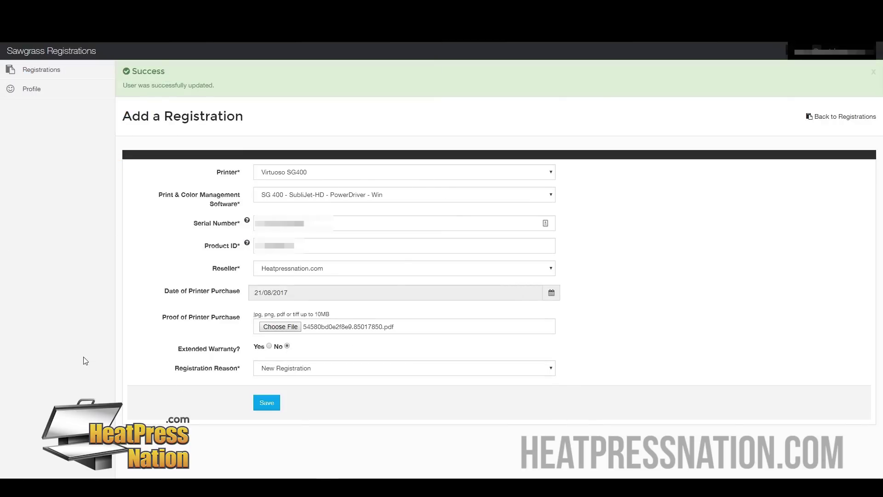
pyautogui.click(271, 408)
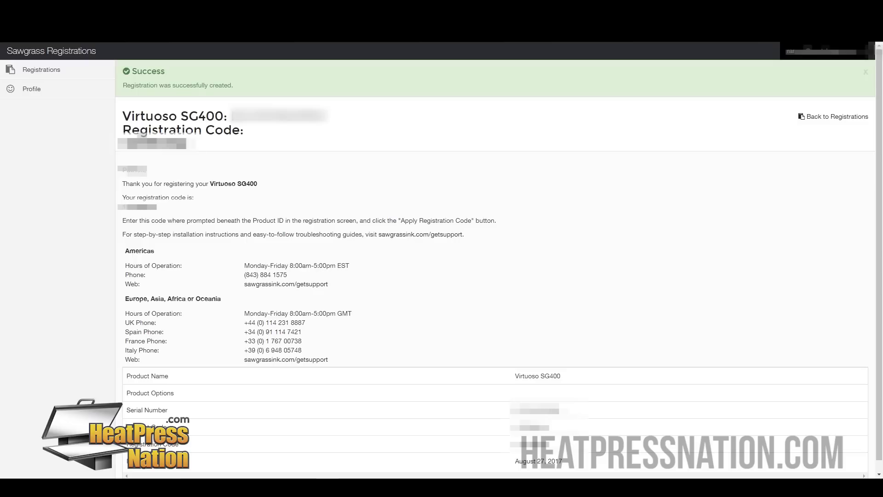
# Step: Copy the registration code shown on the portal page
pyautogui.doubleClick(152, 143)
pyautogui.rightClick(176, 144)
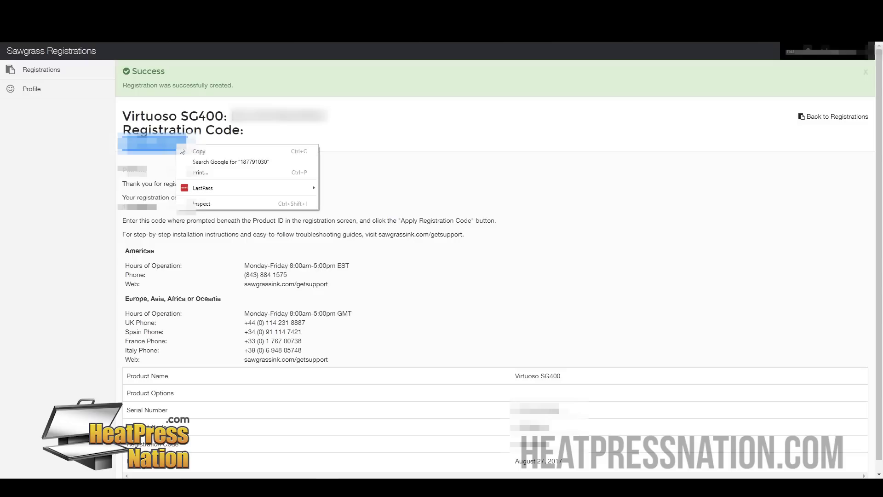
pyautogui.click(184, 150)
# Step: Paste the code into PowerDriver's Registration Code box, apply it, and acknowledge both confirmations
pyautogui.click(322, 487)
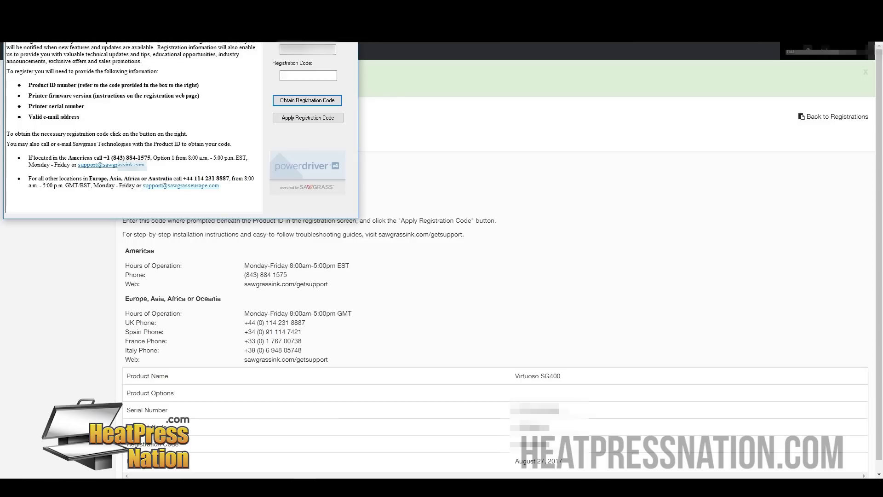
pyautogui.click(313, 76)
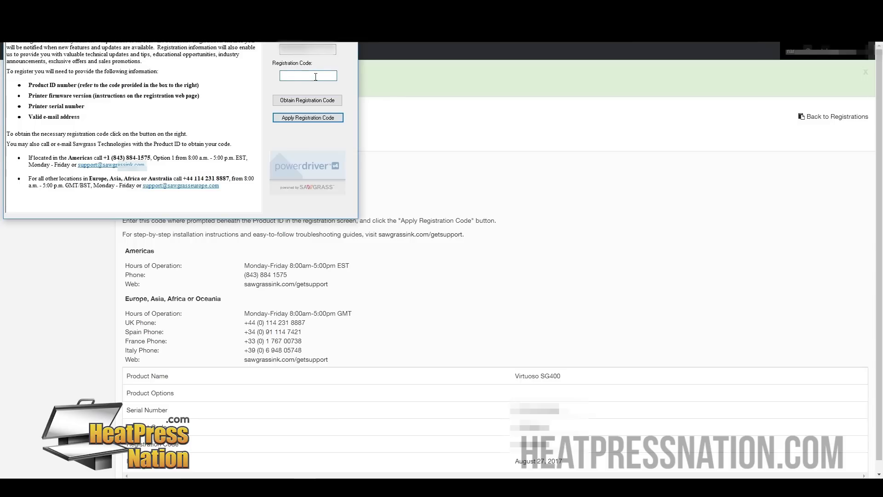
pyautogui.rightClick(315, 76)
pyautogui.click(364, 115)
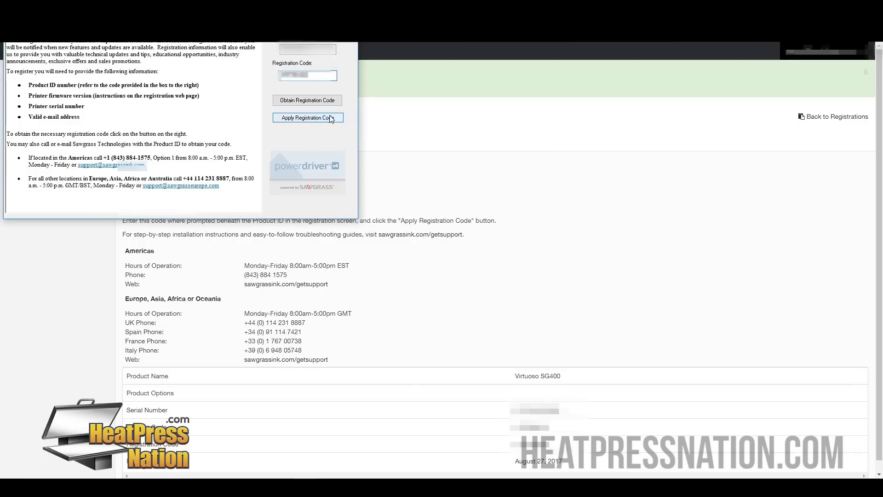
pyautogui.click(312, 119)
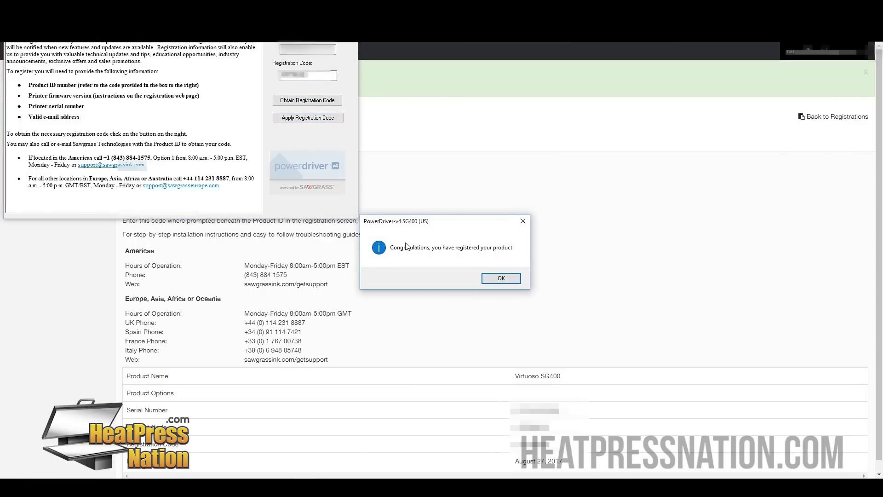
pyautogui.click(495, 278)
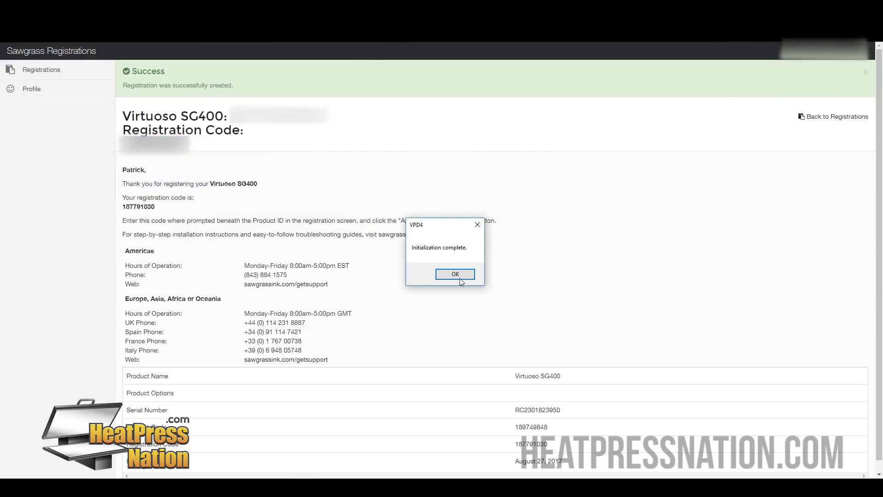
pyautogui.click(455, 274)
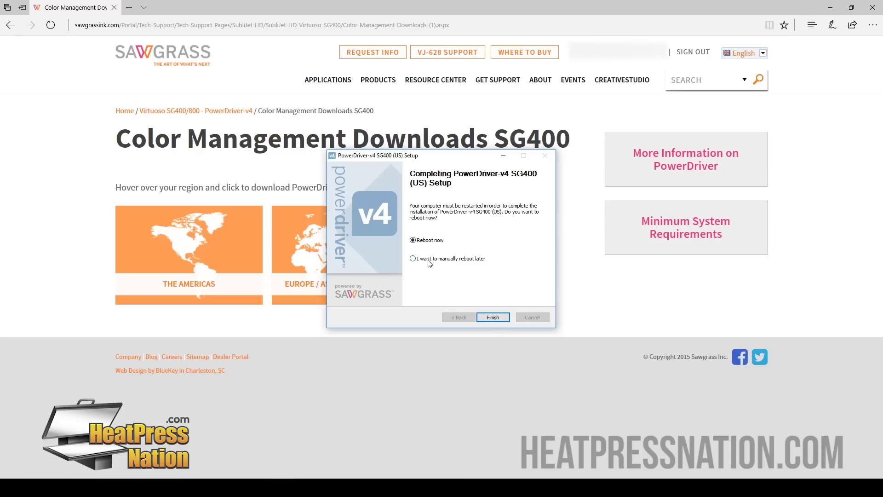
# Step: Finish the PowerDriver-v4 SG400 (US) setup with Reboot now selected
pyautogui.click(479, 320)
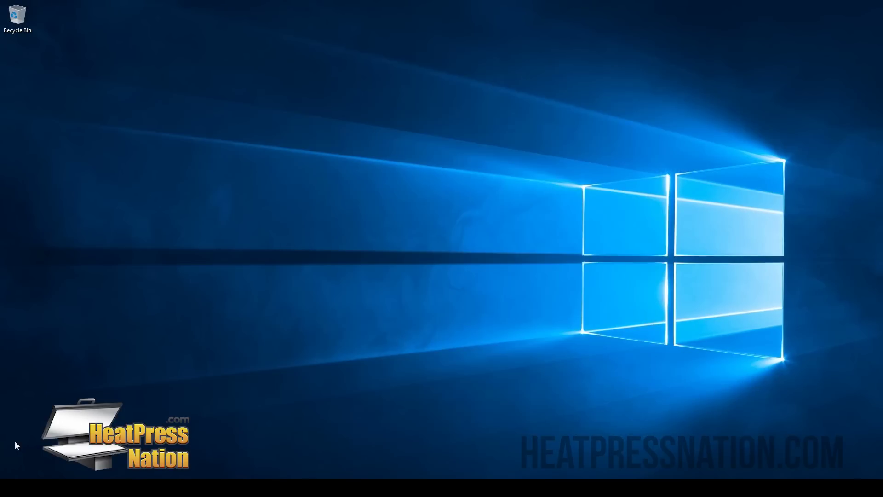
# Step: Go from Start to Settings > Devices and open Devices and printers
pyautogui.click(11, 487)
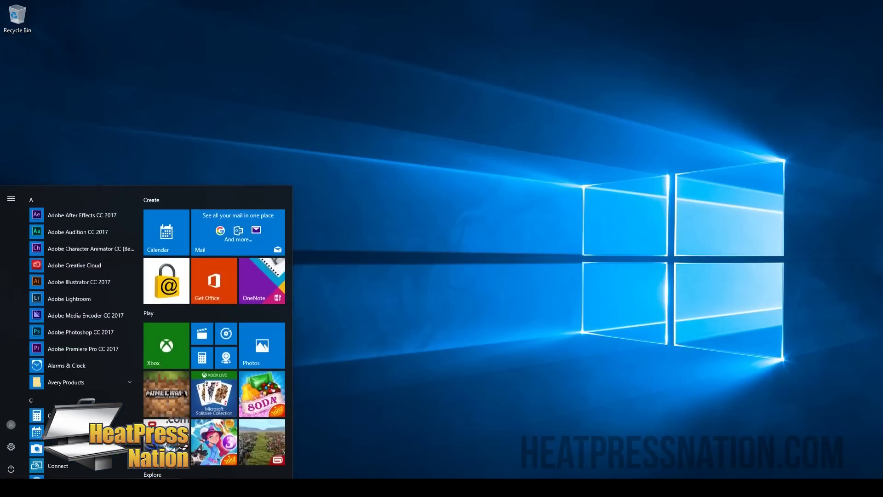
pyautogui.click(11, 445)
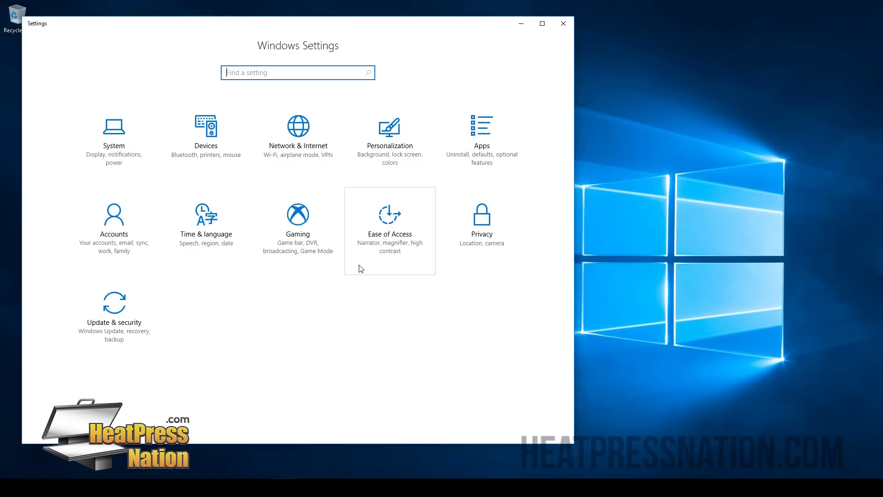
pyautogui.click(210, 158)
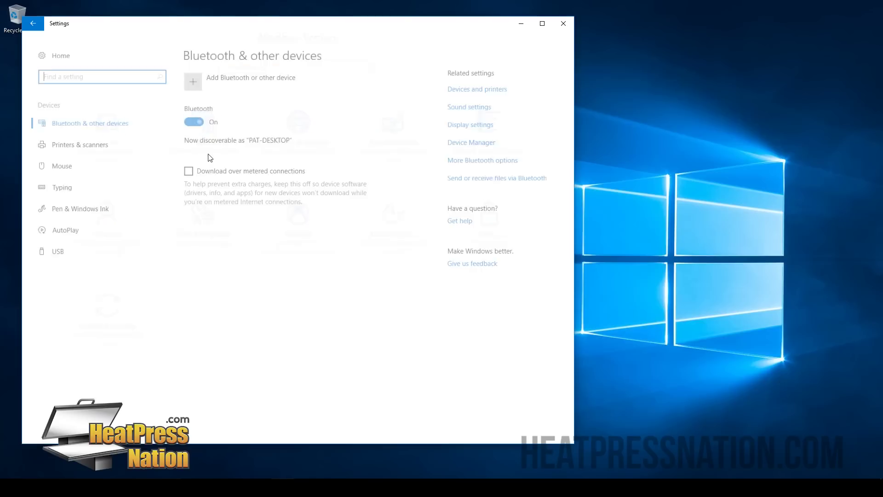
pyautogui.click(497, 85)
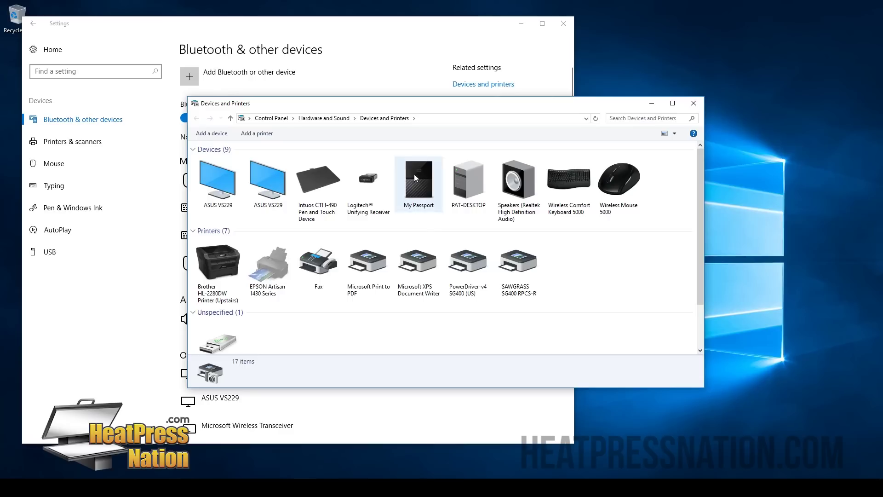
# Step: Compare the PowerDriver-v4 SG400 (US) and SAWGRASS SG400 RPCS-R printers by selecting each in turn
pyautogui.click(467, 264)
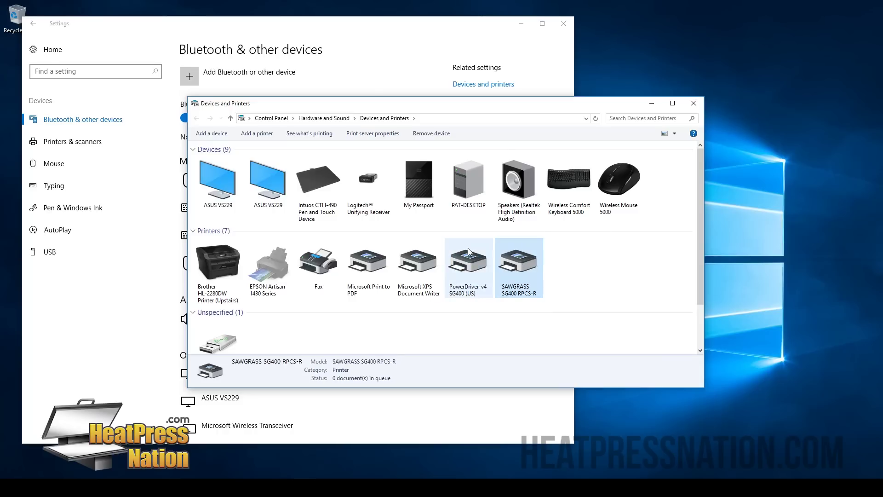
pyautogui.click(529, 256)
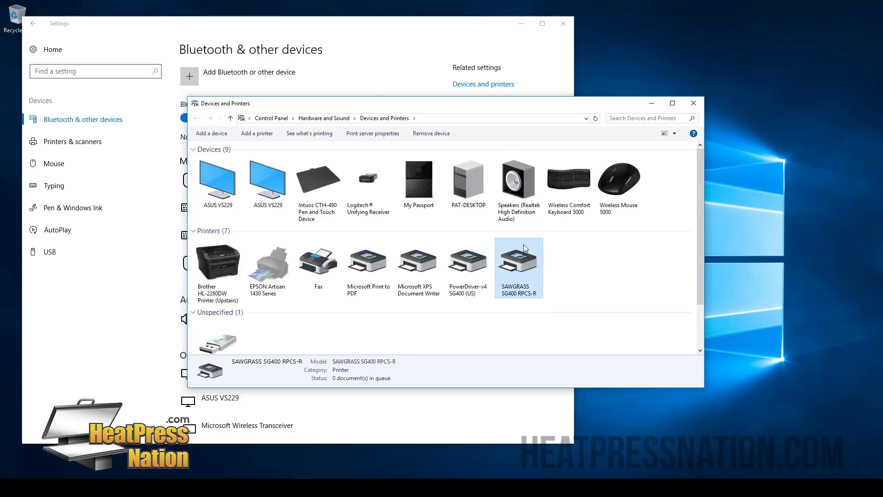
pyautogui.click(478, 260)
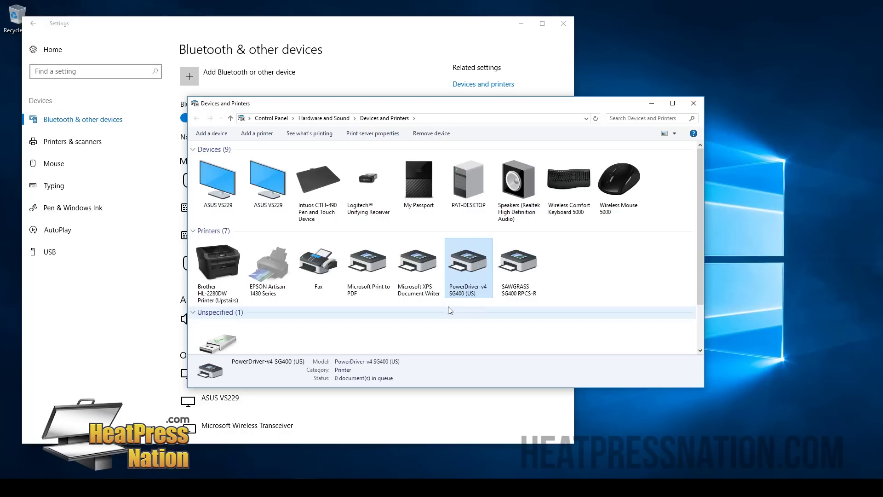
pyautogui.click(510, 276)
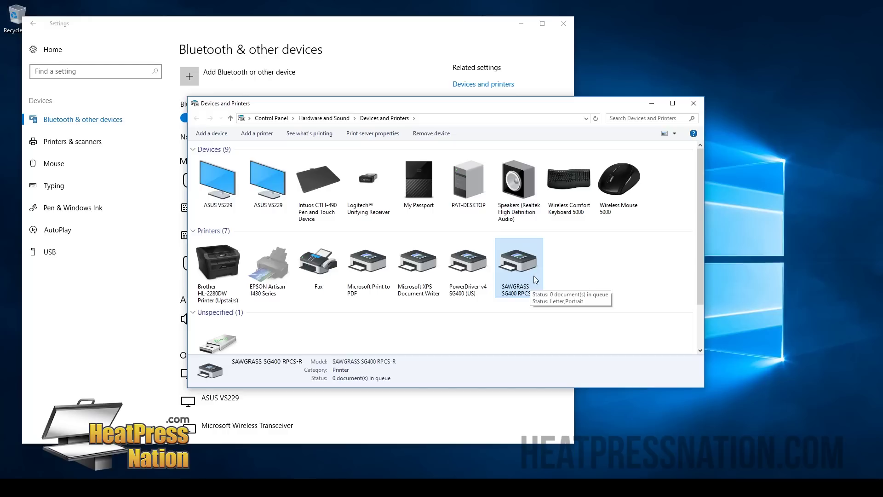
pyautogui.click(467, 267)
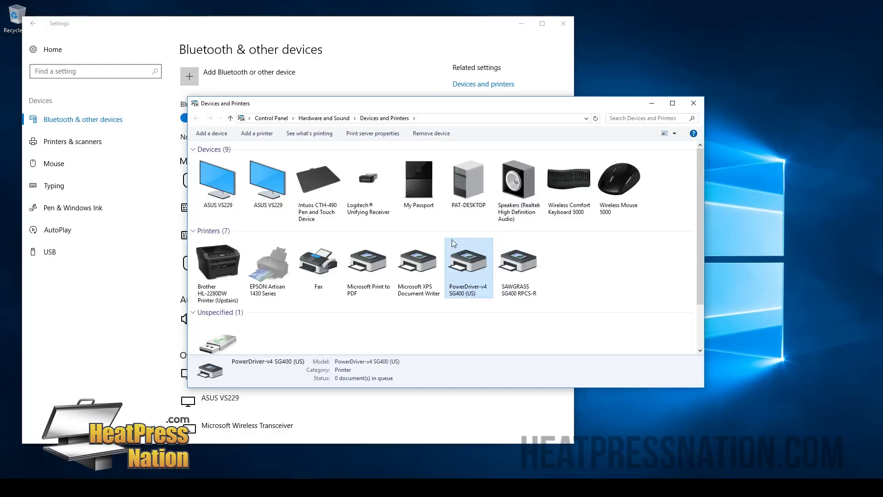
# Step: Open Printing preferences for PowerDriver-v4 SG400 (US), dismissing the initialization message
pyautogui.rightClick(471, 264)
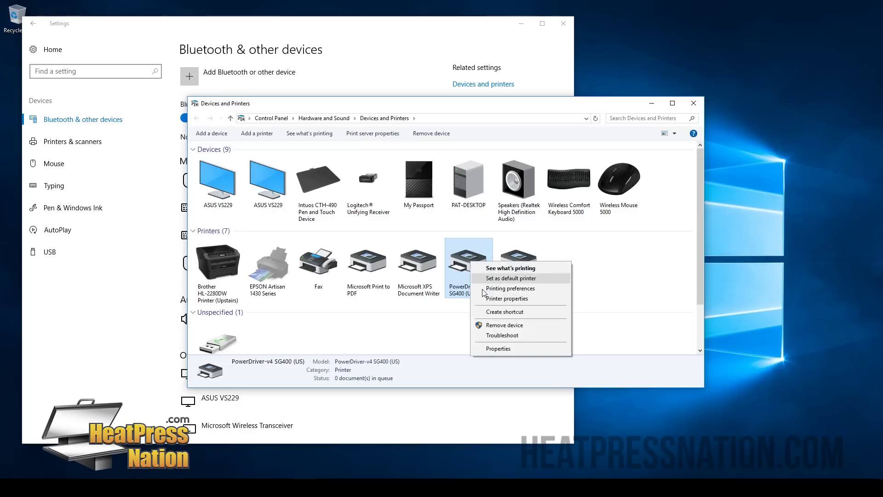
pyautogui.click(528, 290)
pyautogui.click(457, 275)
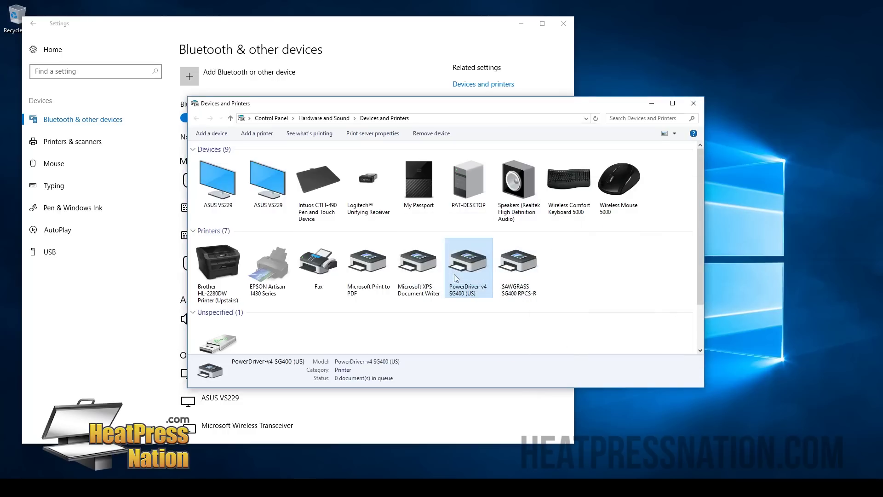
pyautogui.rightClick(482, 258)
pyautogui.click(510, 282)
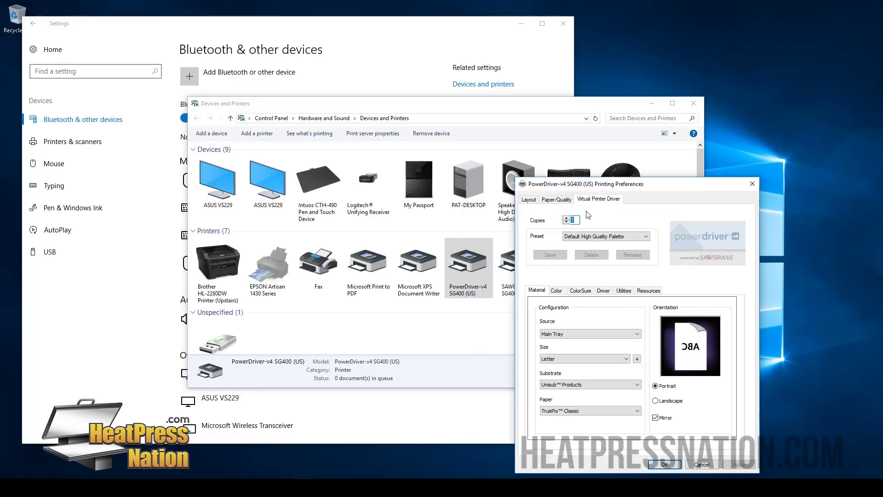
# Step: Reposition the preferences window and keep paper source Main Tray and paper size Letter
pyautogui.moveTo(596, 182); pyautogui.dragTo(454, 58)
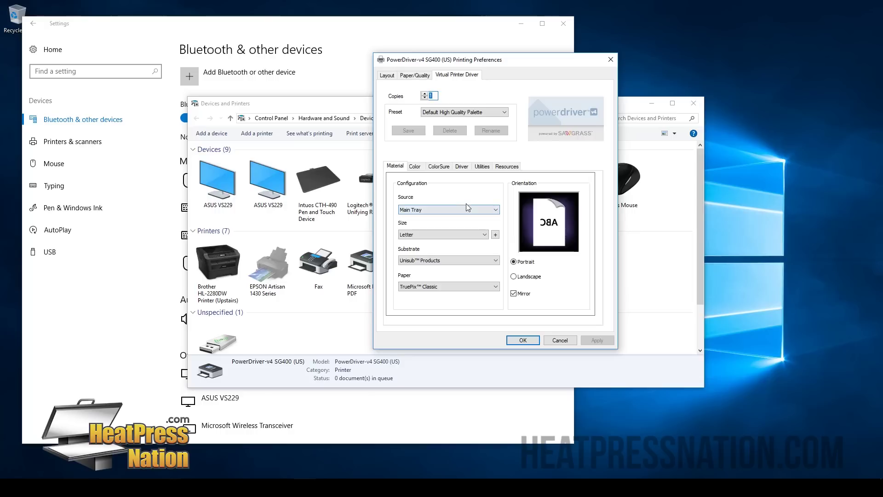
pyautogui.click(475, 213)
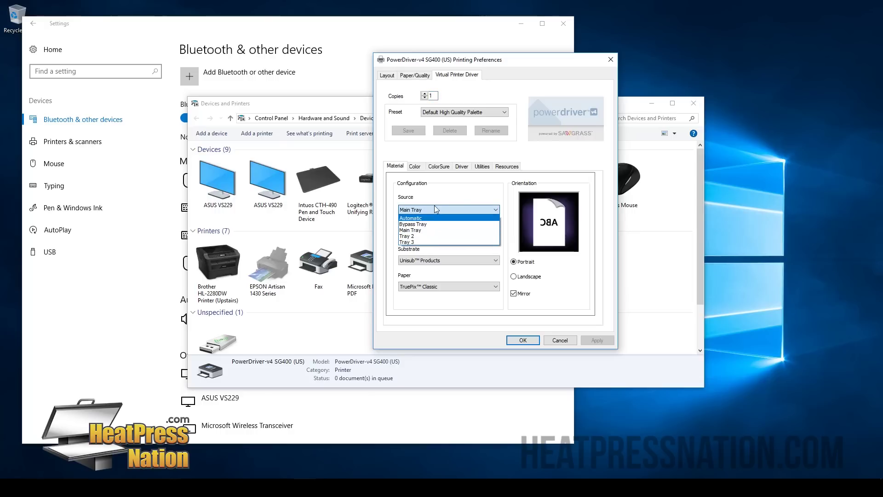
pyautogui.click(434, 210)
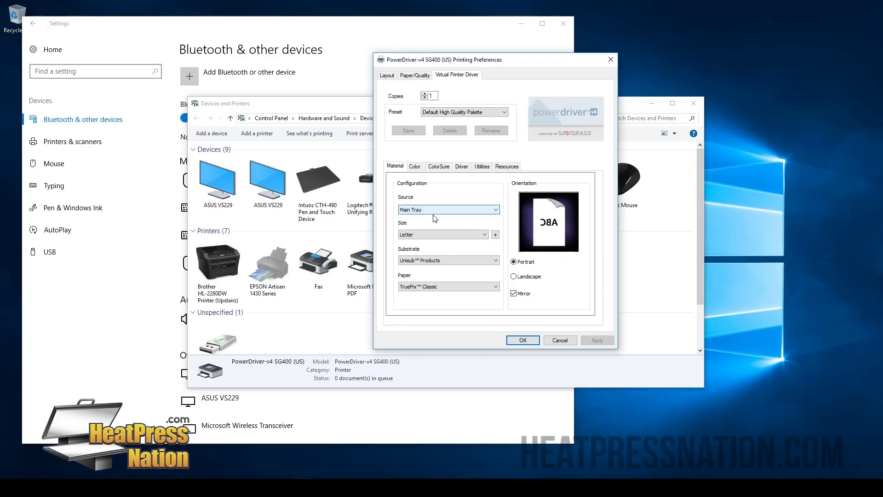
pyautogui.click(483, 237)
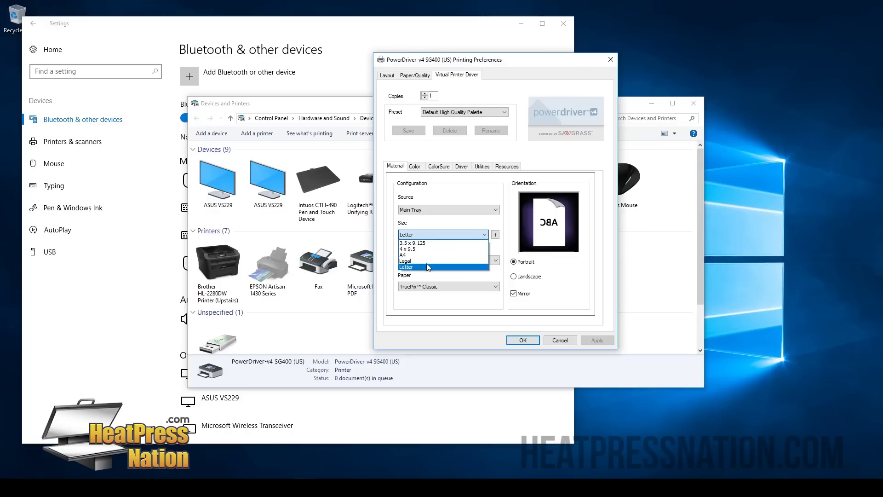
pyautogui.click(439, 224)
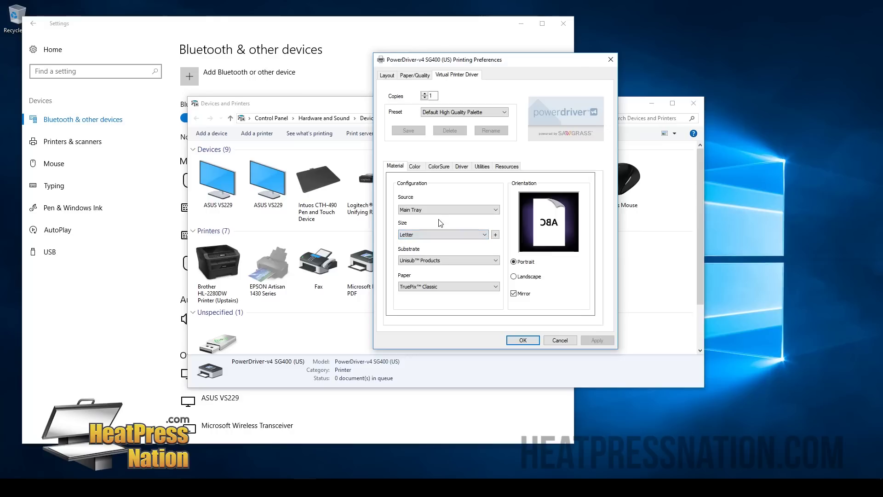
# Step: Set Substrate to Ceramic / Glass and Paper to TexPrint-R™
pyautogui.click(428, 261)
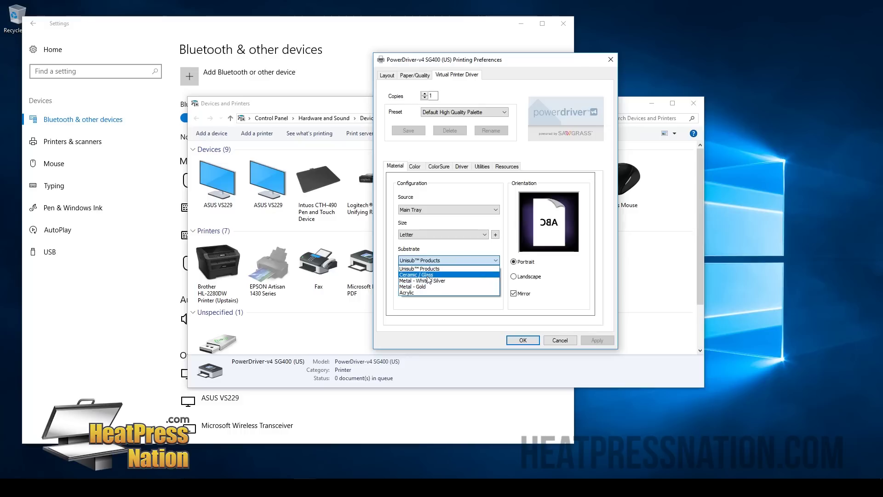
pyautogui.click(428, 275)
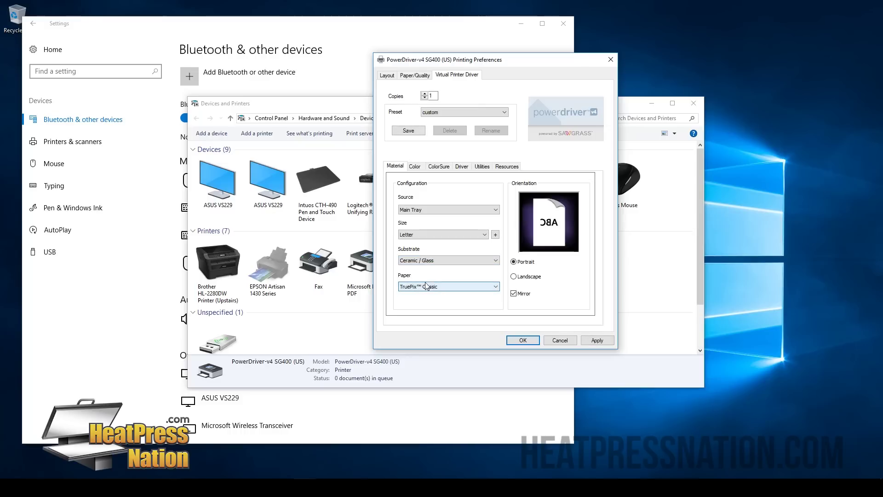
pyautogui.click(436, 286)
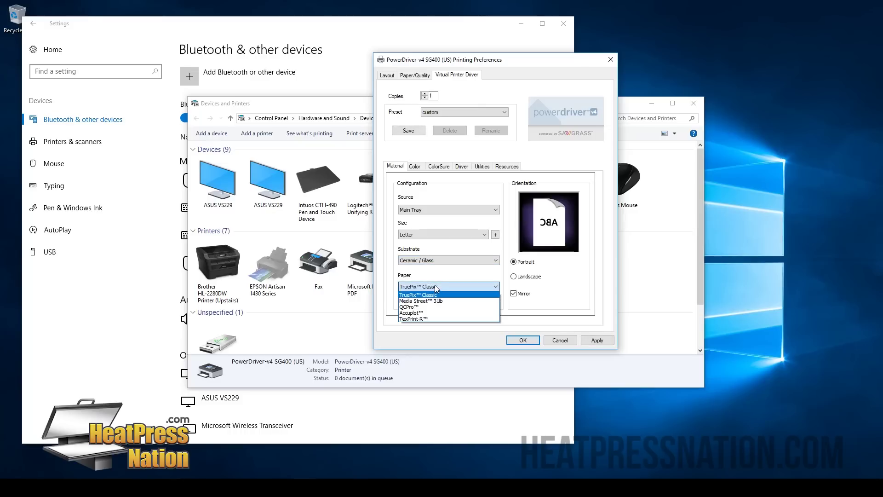
pyautogui.click(424, 321)
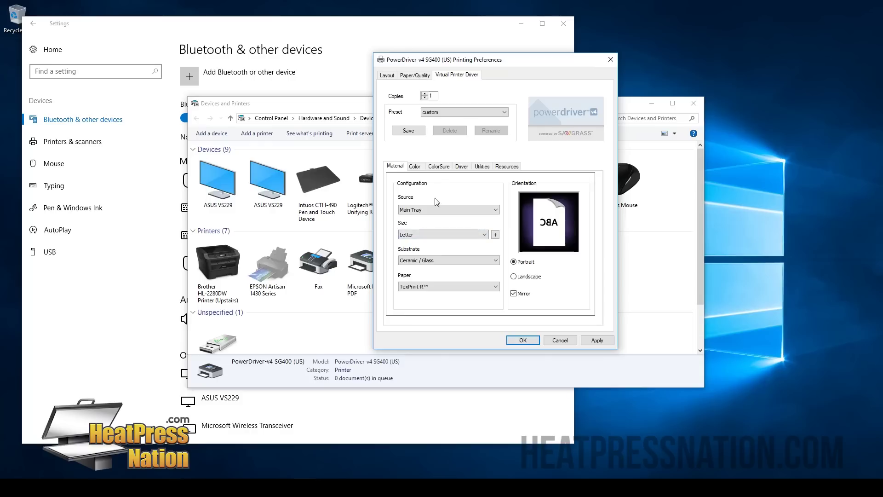
pyautogui.click(419, 167)
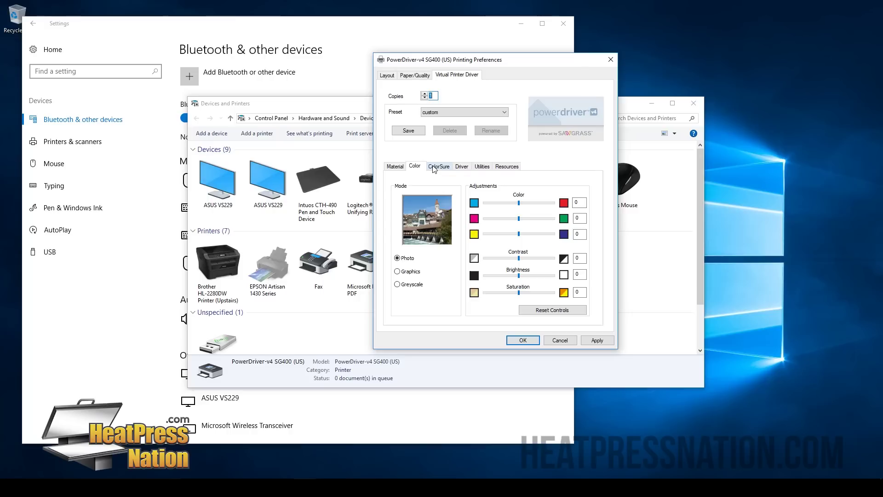
# Step: Try Graphics and Greyscale colour modes, return to Photo, then review ColorSure and Driver pages
pyautogui.click(410, 274)
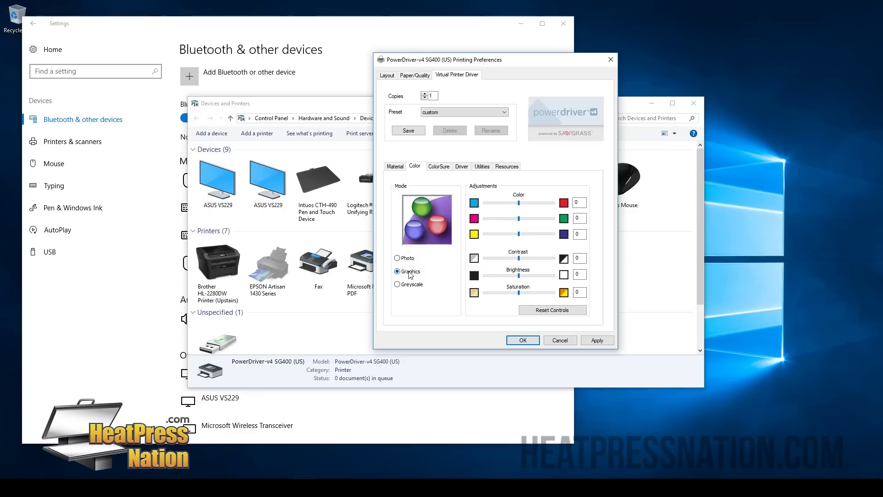
pyautogui.click(408, 285)
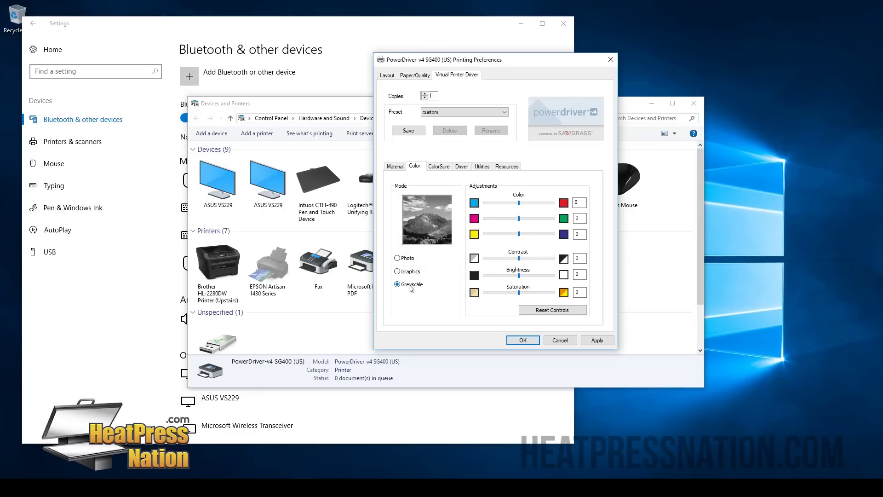
pyautogui.click(408, 258)
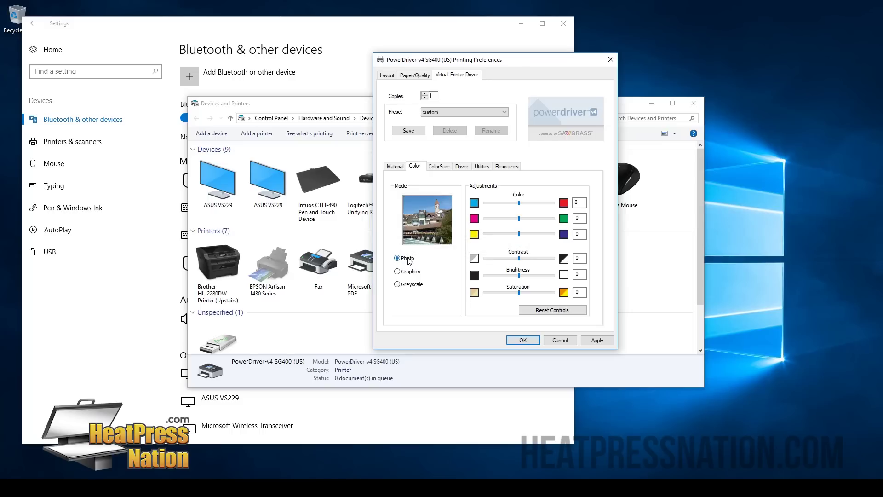
pyautogui.click(438, 166)
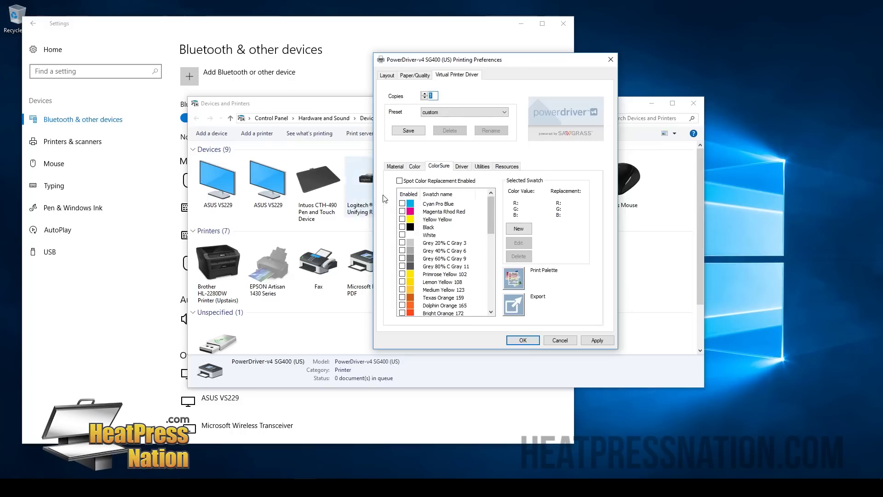
pyautogui.click(464, 166)
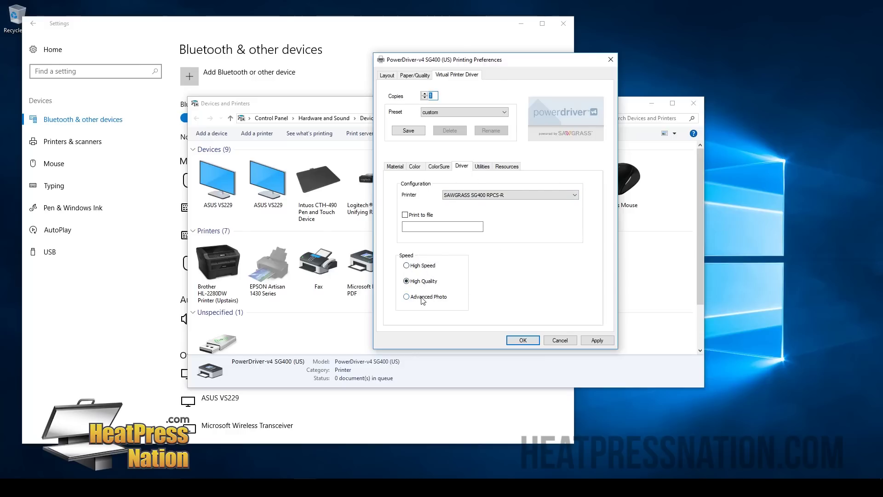
# Step: Review the Utilities and Resources pages, return to Material, and save the PowerDriver-v4 preferences with OK
pyautogui.click(481, 167)
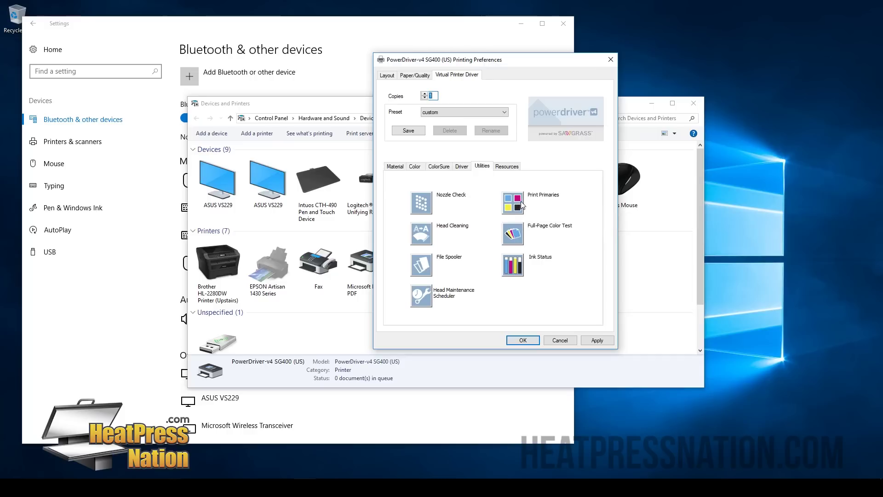
pyautogui.click(509, 166)
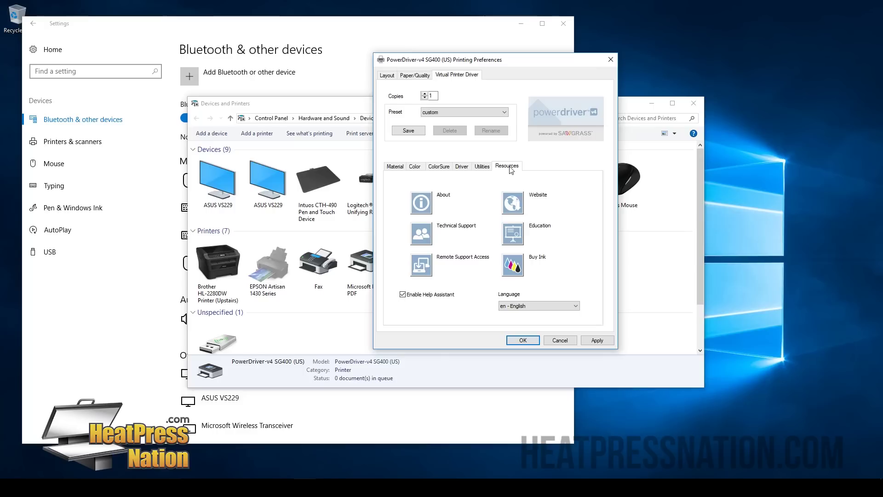
pyautogui.click(395, 167)
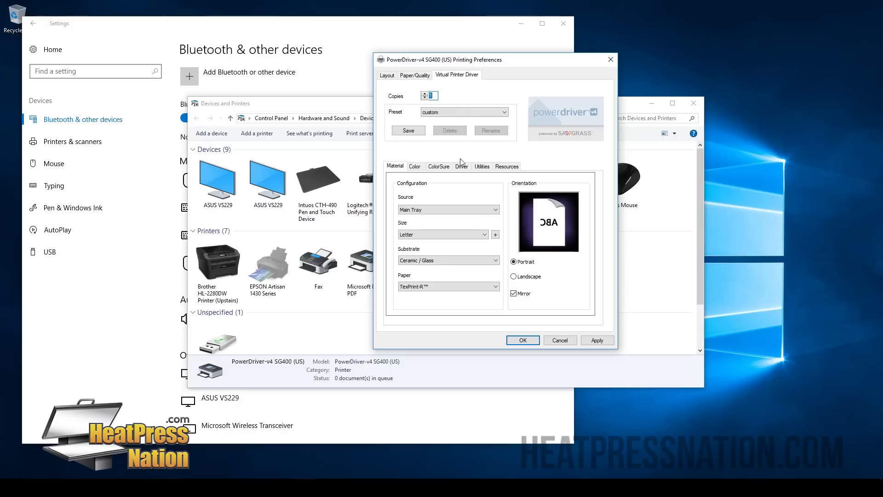
pyautogui.click(522, 340)
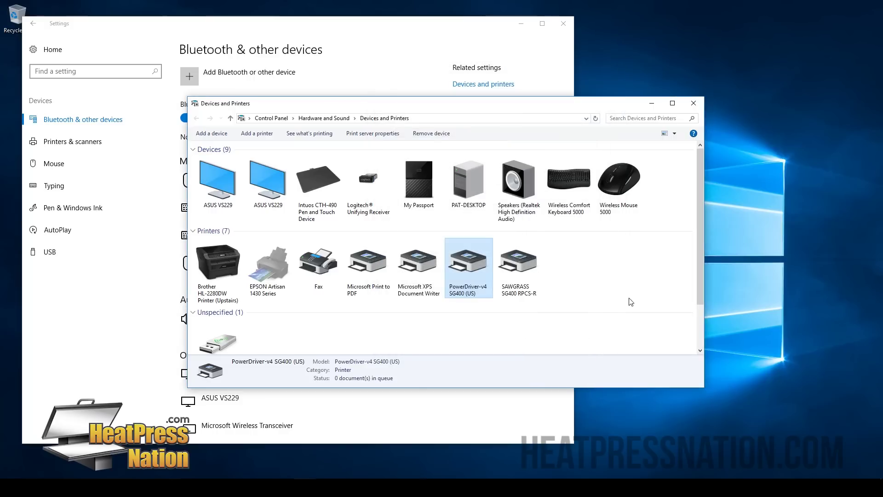
# Step: Close Devices and Printers and Windows Settings, and restore Photoshop down to reveal the desktop
pyautogui.click(695, 103)
pyautogui.click(567, 25)
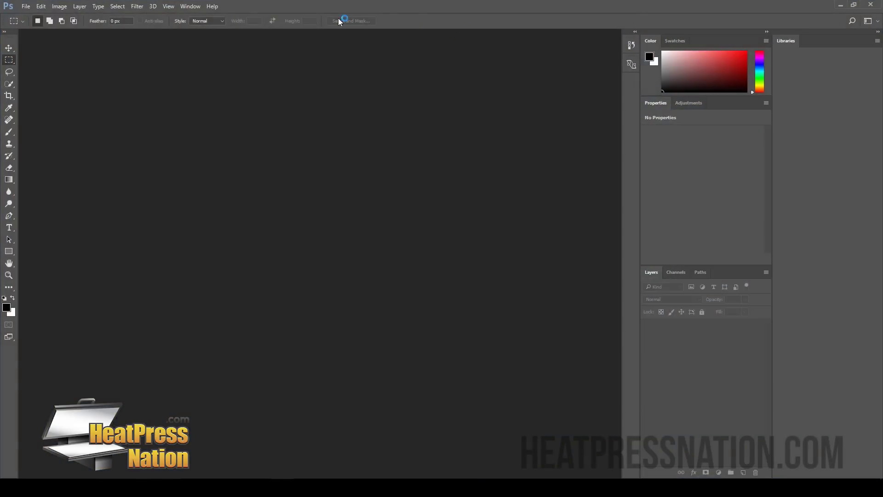
pyautogui.click(853, 5)
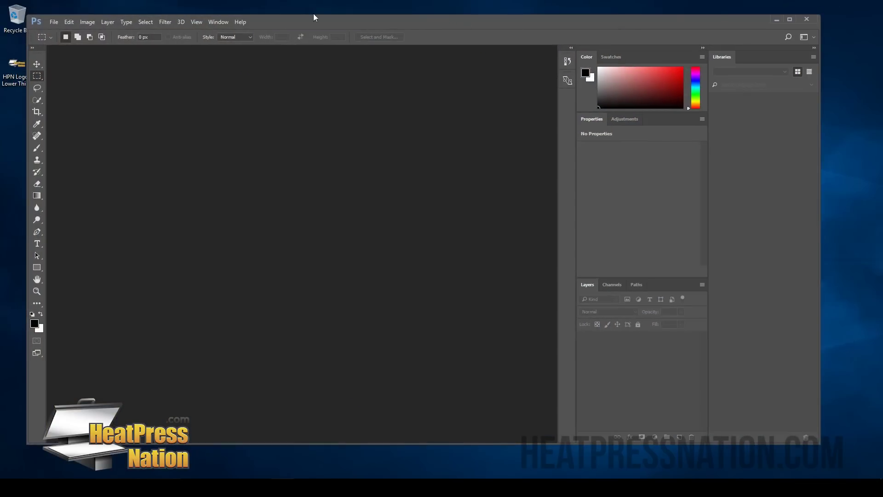
# Step: Load HPN Logo - Lower Thirds.png into Photoshop and maximize the Photoshop window
pyautogui.moveTo(36, 85); pyautogui.dragTo(179, 126)
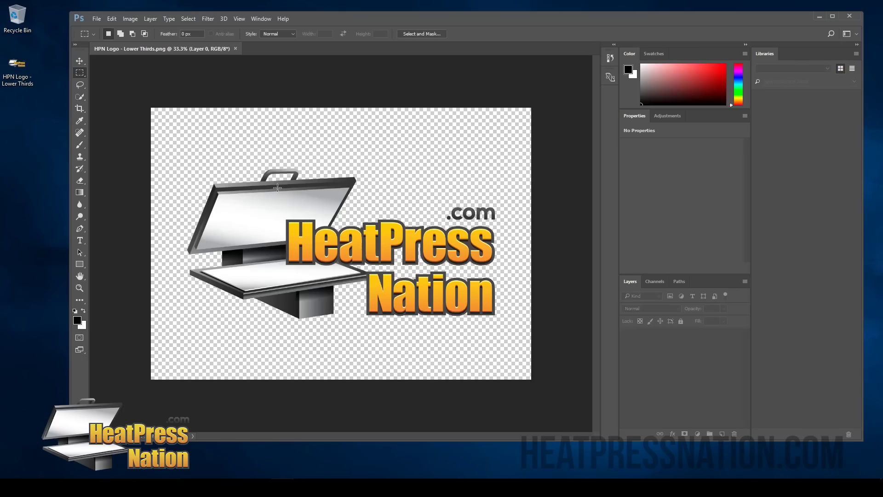
pyautogui.click(830, 16)
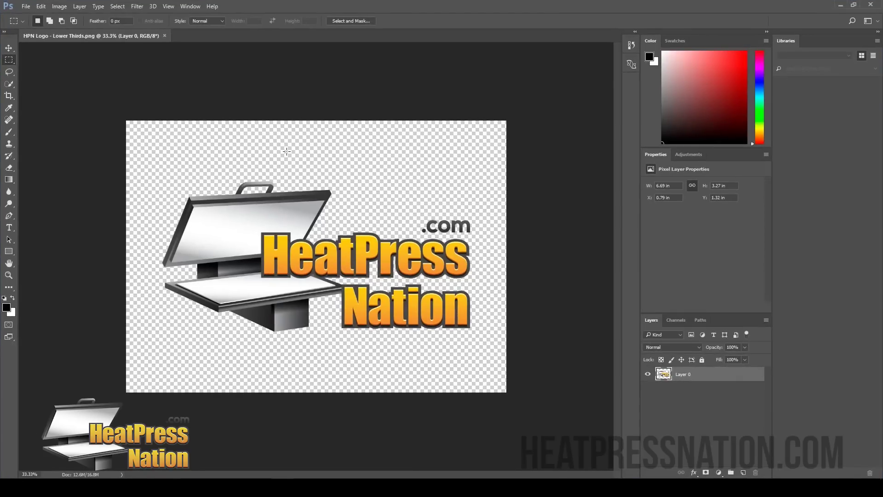
pyautogui.click(26, 6)
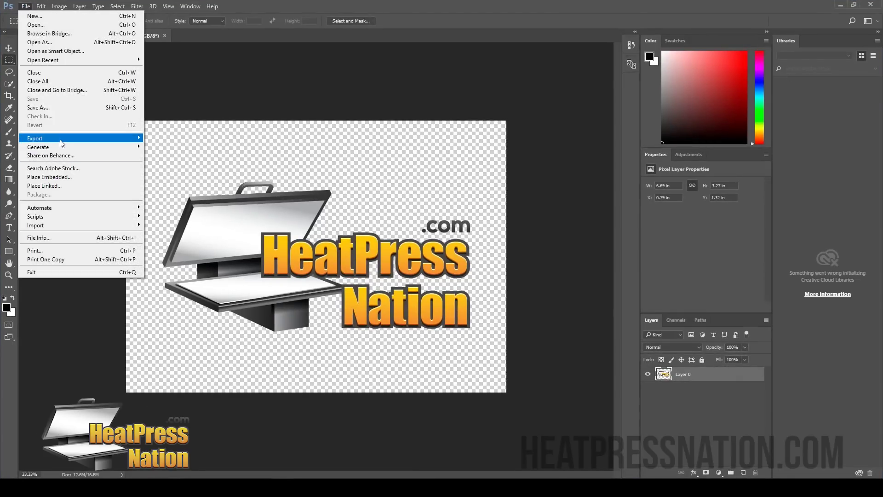
# Step: Bring up Print for the logo and select PowerDriver-v4 SG400 (US) as the printer
pyautogui.click(51, 252)
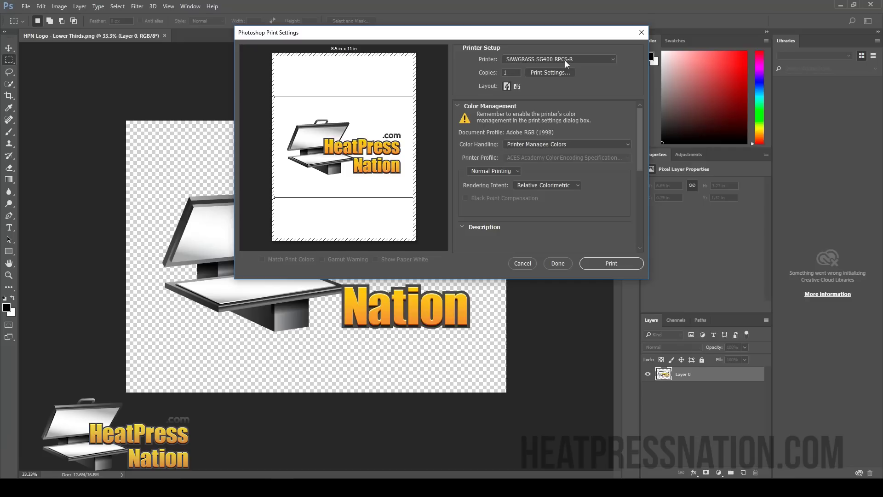
pyautogui.click(615, 59)
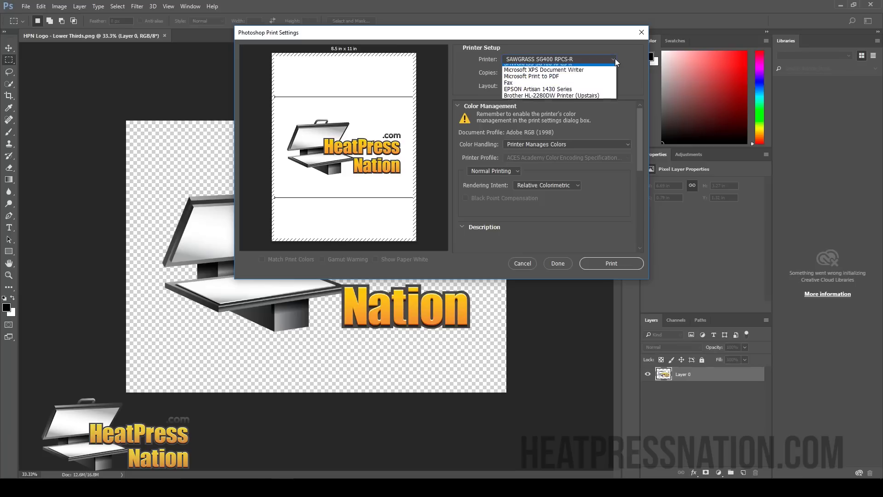
pyautogui.click(550, 68)
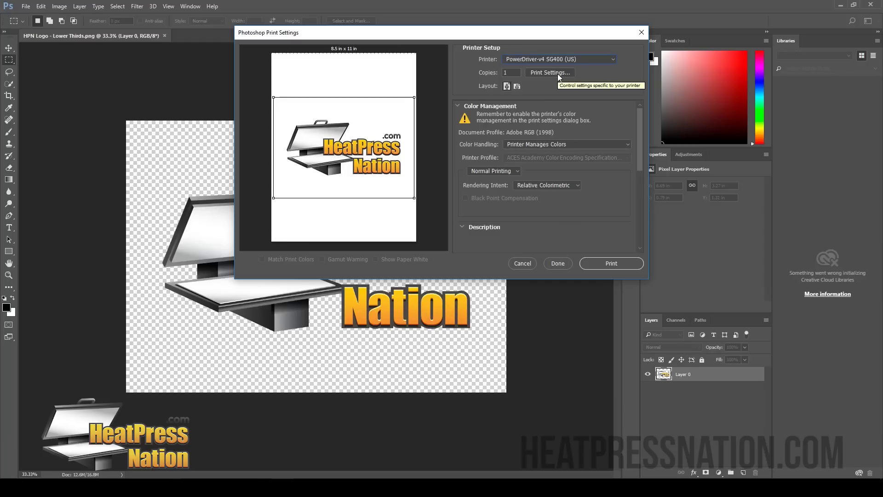
# Step: Check the PowerDriver print settings, try landscape orientation, then cancel without applying changes
pyautogui.click(557, 74)
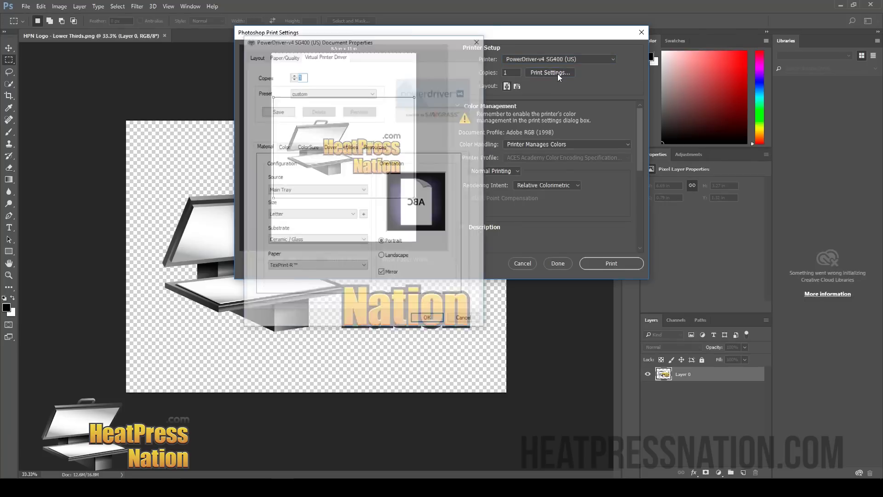
pyautogui.moveTo(302, 44); pyautogui.dragTo(311, 49)
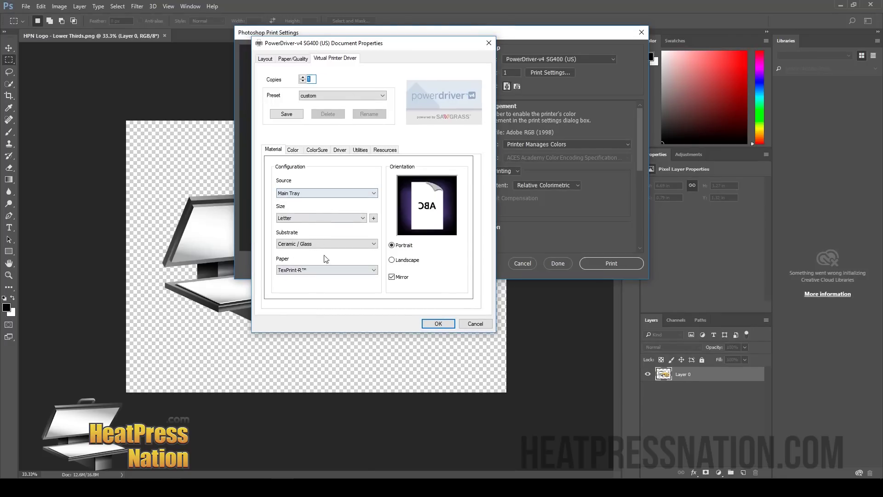
pyautogui.click(404, 260)
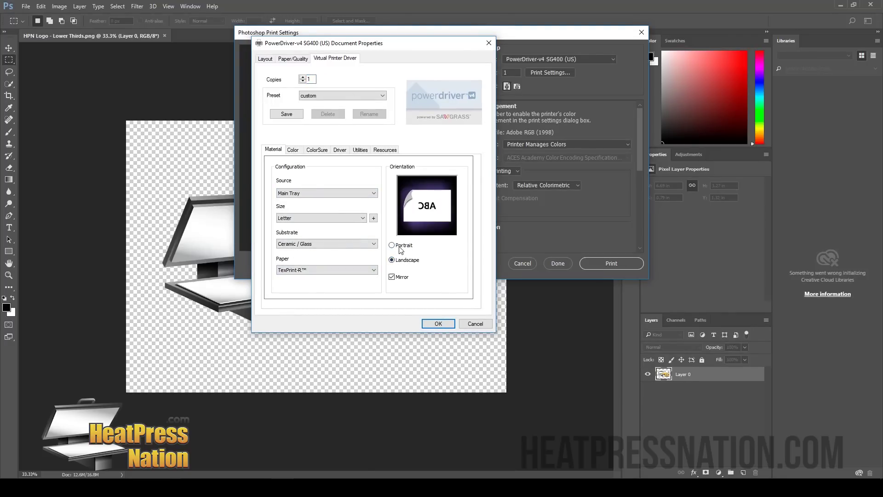
pyautogui.click(466, 326)
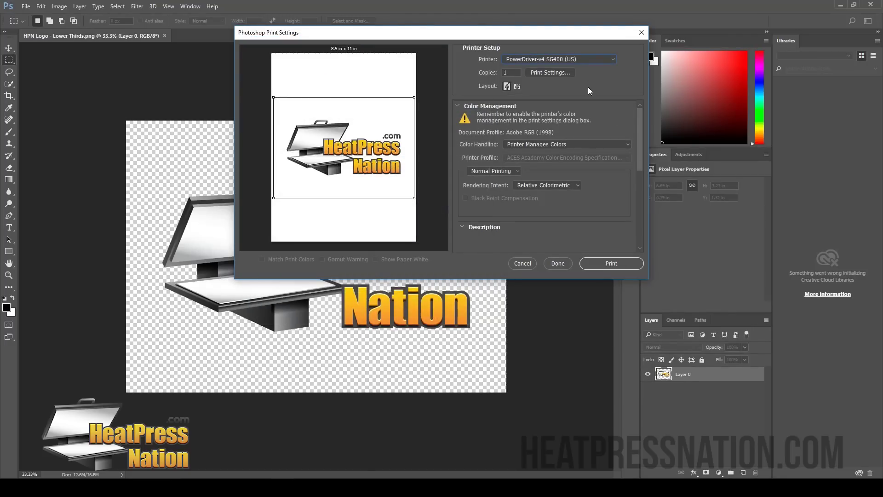